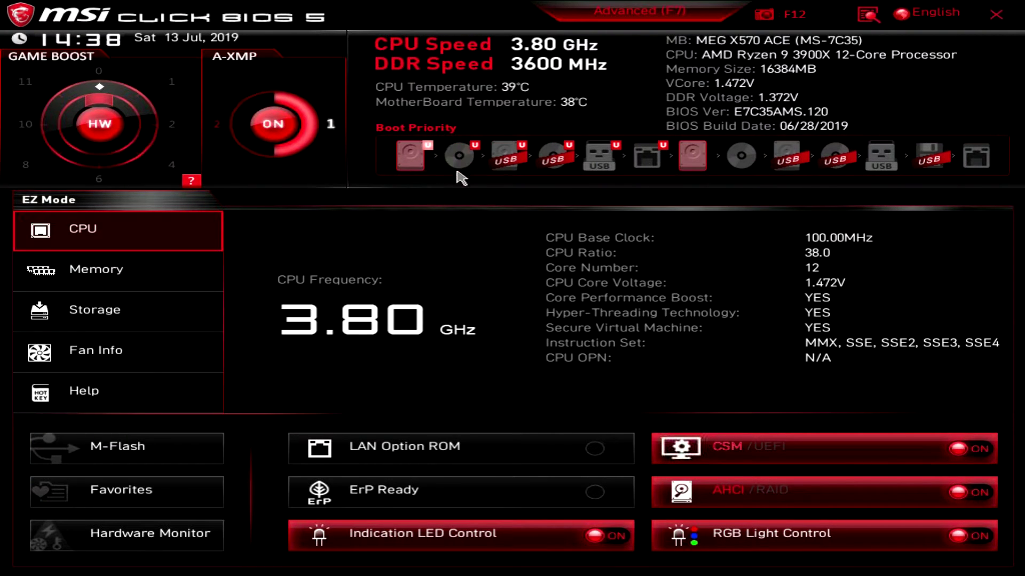
{"action": "left_click_drag", "start_coordinate": [460, 159], "coordinate": [411, 161]}
{"action": "key", "text": "Down"}
{"action": "key", "text": "Down"}
{"action": "key", "text": "Down"}
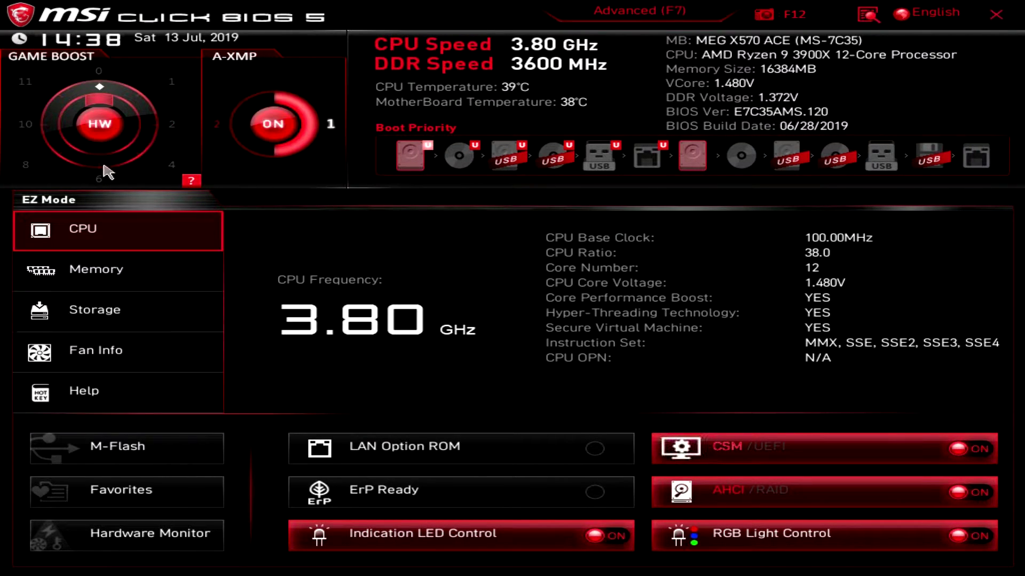
{"action": "key", "text": "Up"}
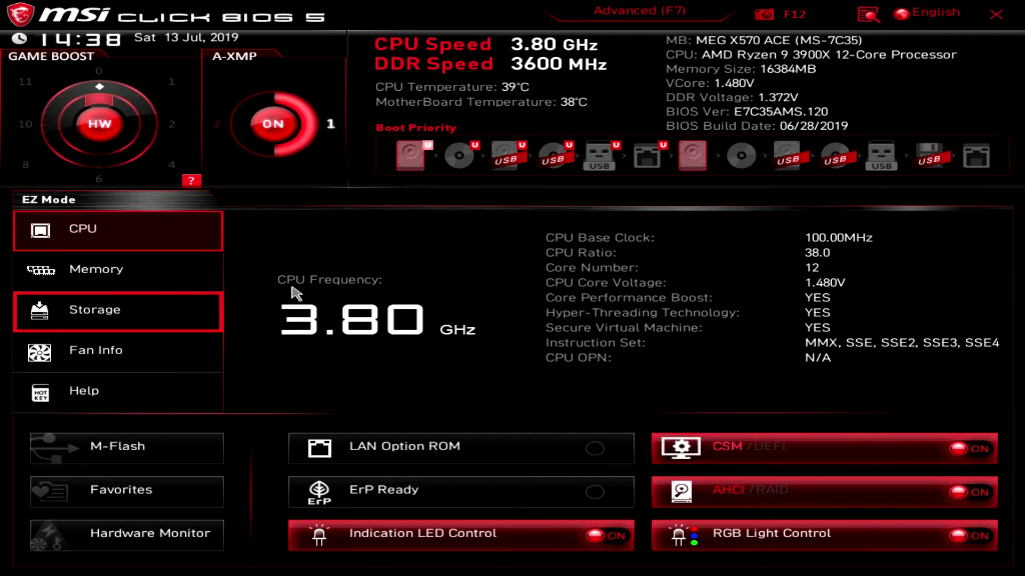
{"action": "key", "text": "Tab"}
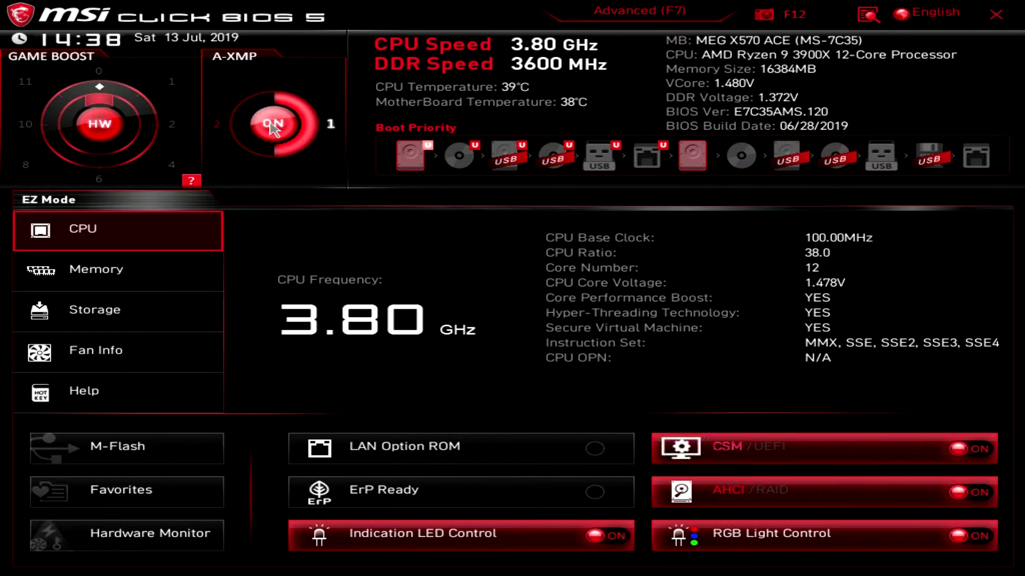
{"action": "left_click", "coordinate": [275, 125]}
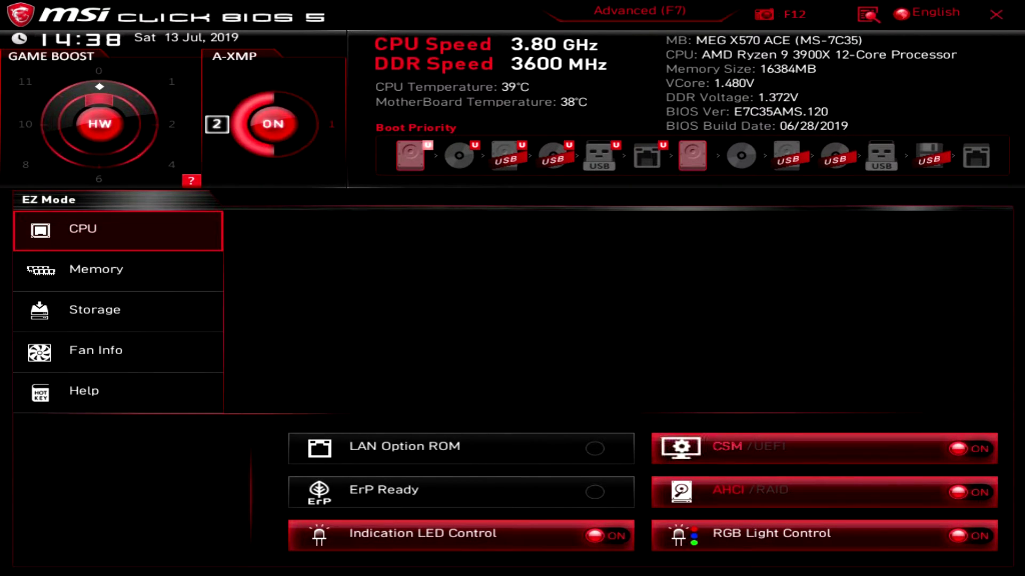
{"action": "left_click", "coordinate": [286, 124]}
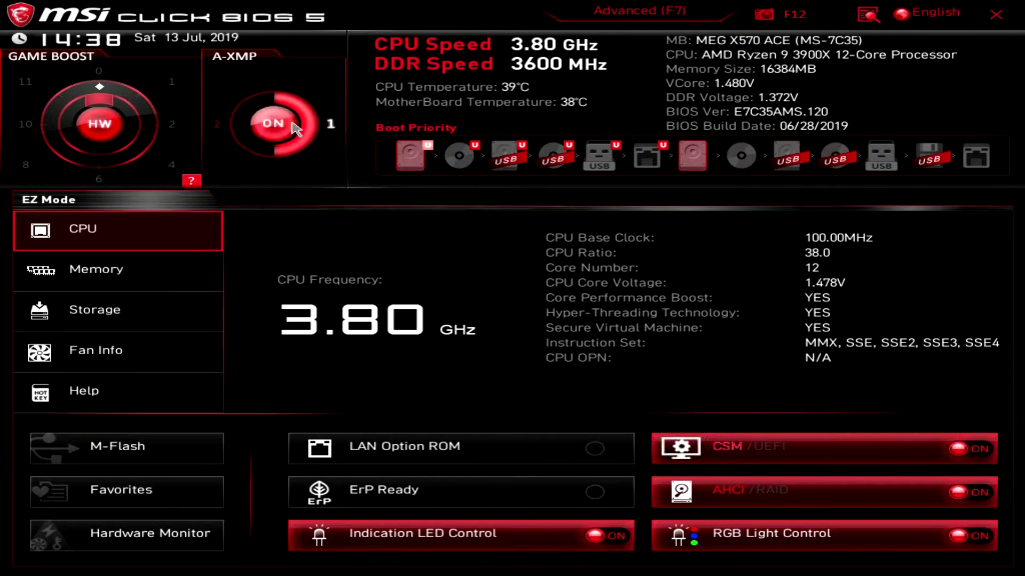
Switch Game Boost from HW to SW control, try levels 2, 4 and 1, and leave it at 0.
{"action": "left_click", "coordinate": [110, 139]}
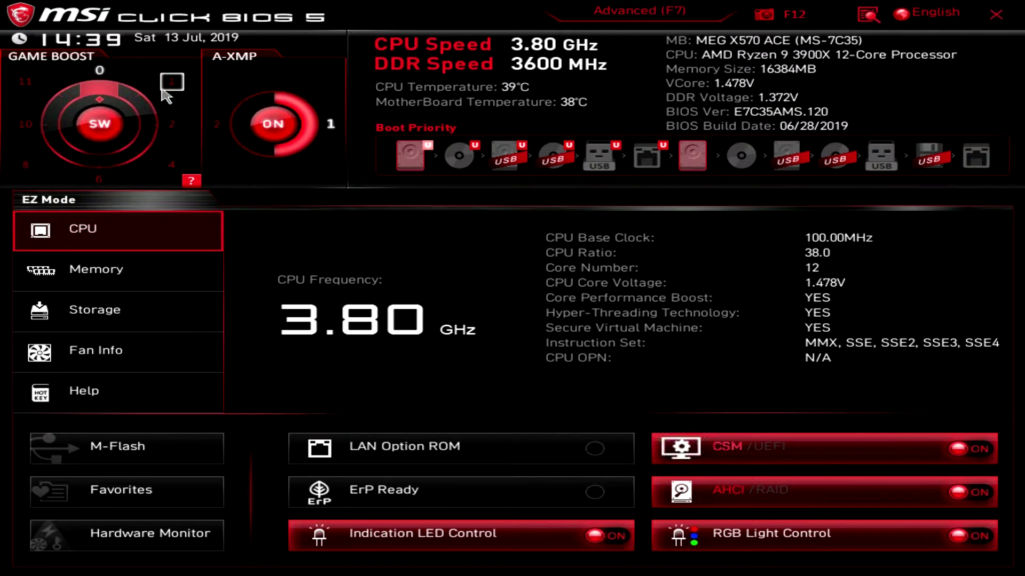
{"action": "left_click", "coordinate": [167, 111]}
{"action": "left_click", "coordinate": [172, 124]}
{"action": "left_click", "coordinate": [171, 163]}
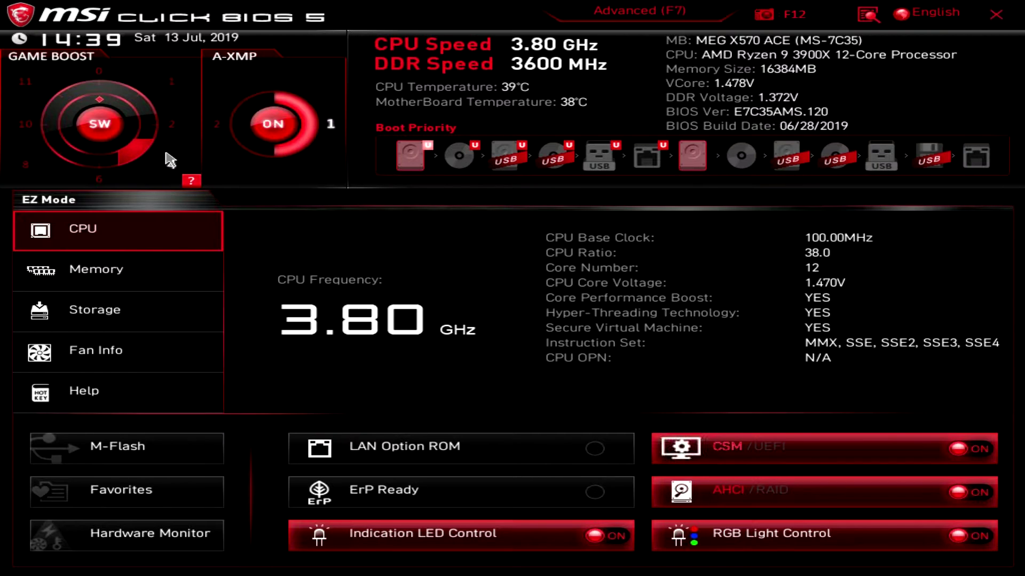
{"action": "left_click", "coordinate": [171, 124]}
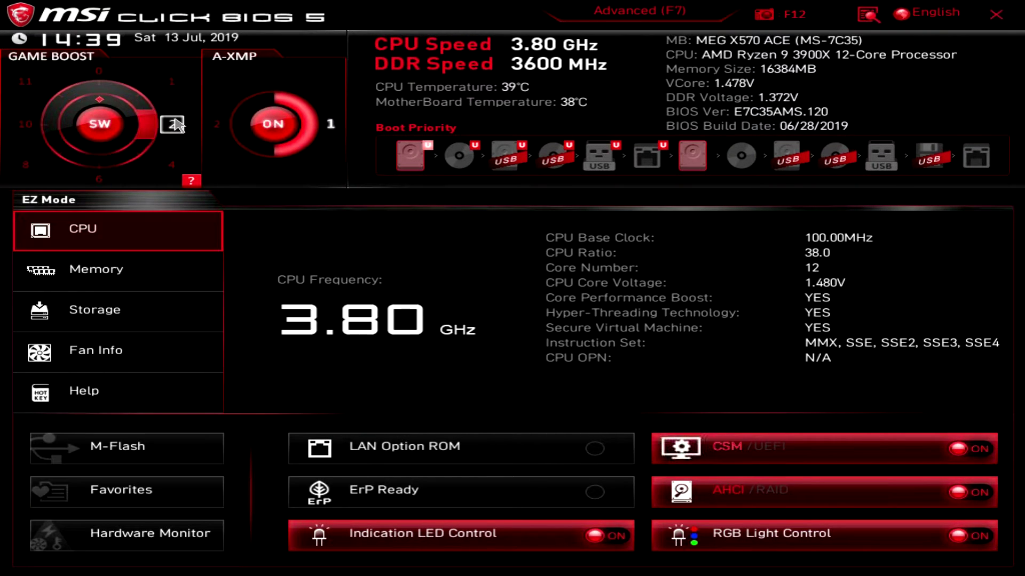
{"action": "left_click", "coordinate": [172, 80]}
{"action": "left_click", "coordinate": [99, 77]}
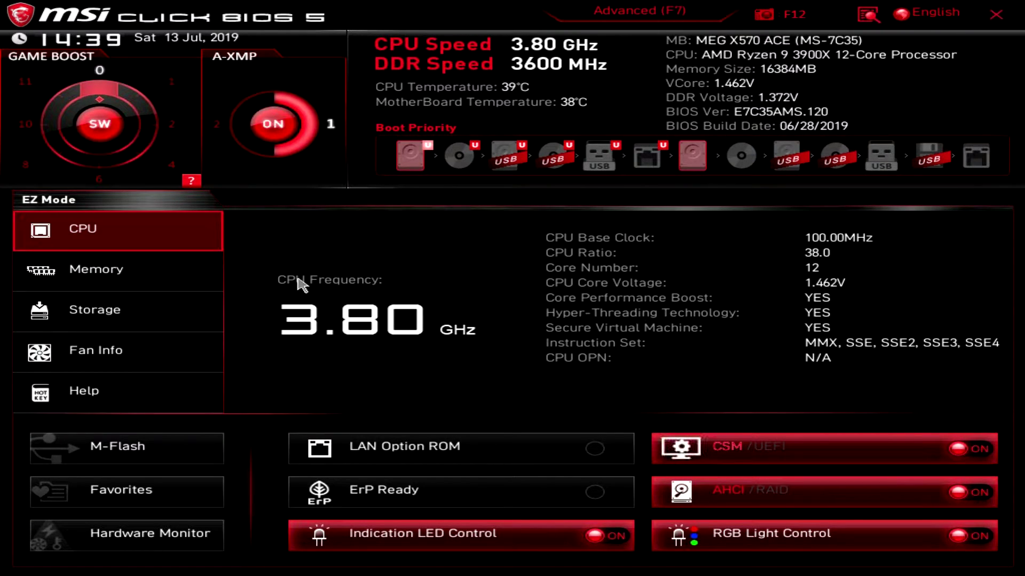
View the Memory, Storage and Fan Info pages.
{"action": "left_click", "coordinate": [191, 287]}
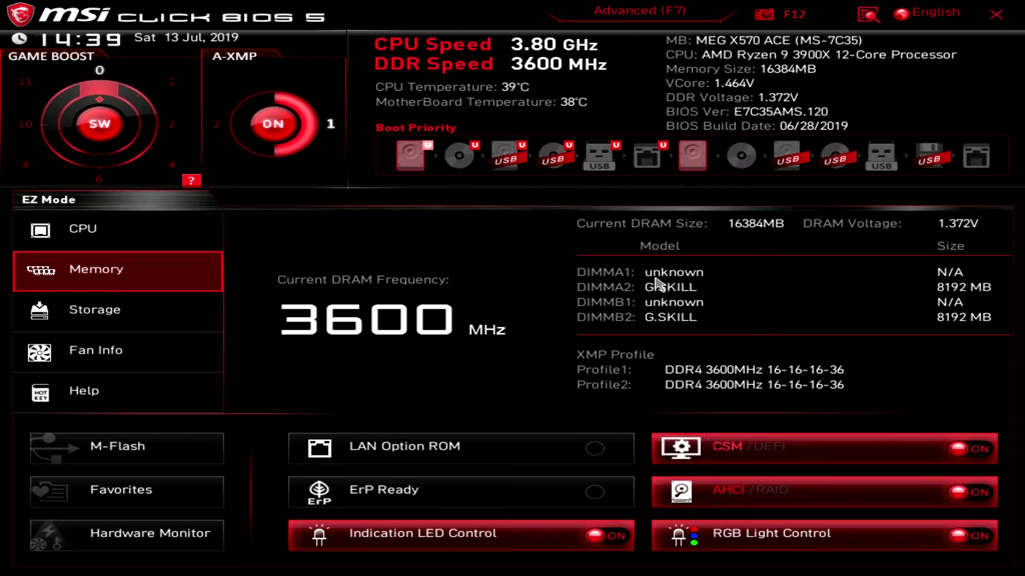
{"action": "left_click", "coordinate": [160, 319]}
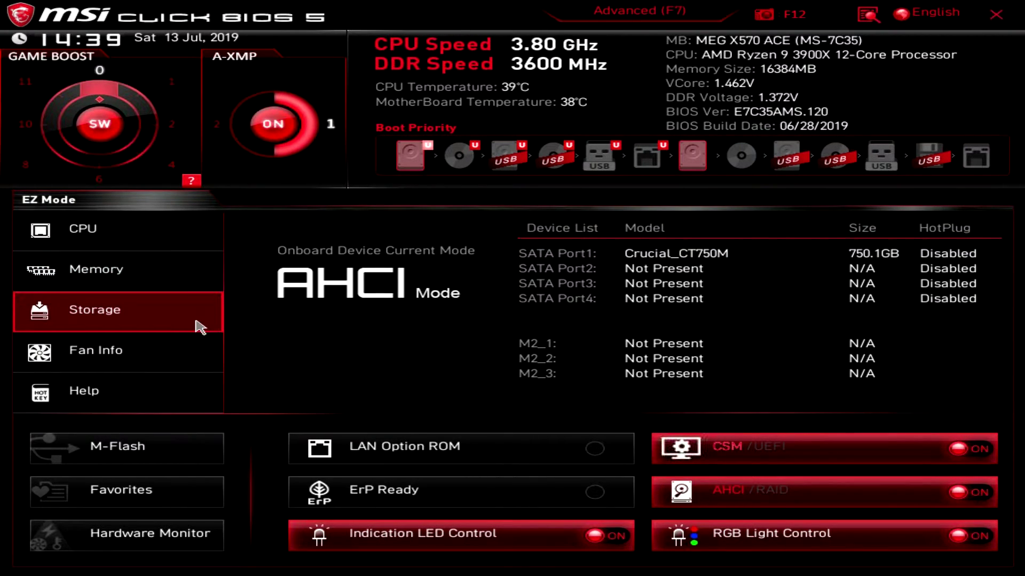
{"action": "left_click", "coordinate": [162, 348]}
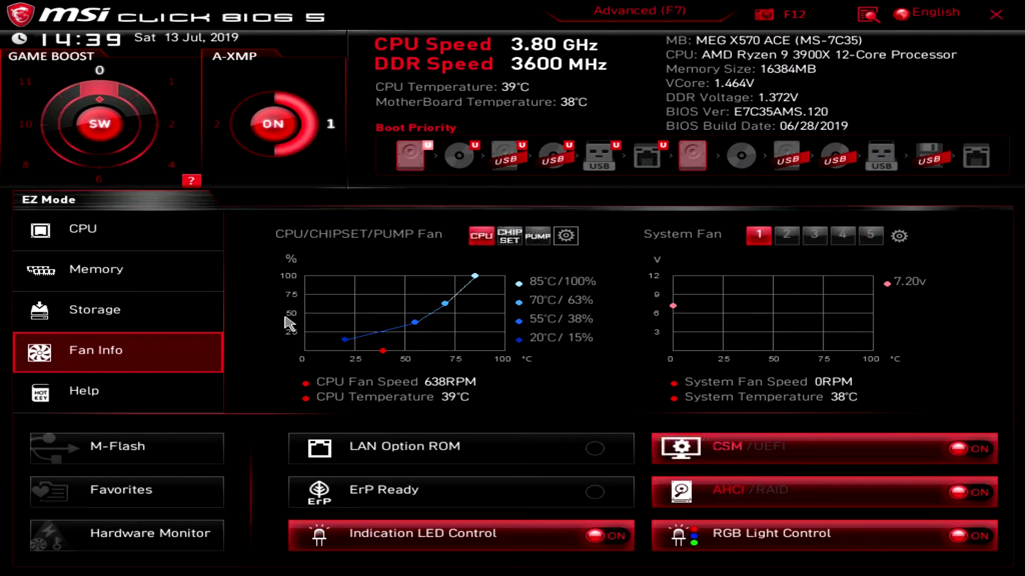
Compare the CPU and CHIPSET fan curves, then open the Hardware Monitor on the Chipset fan.
{"action": "left_click", "coordinate": [511, 245]}
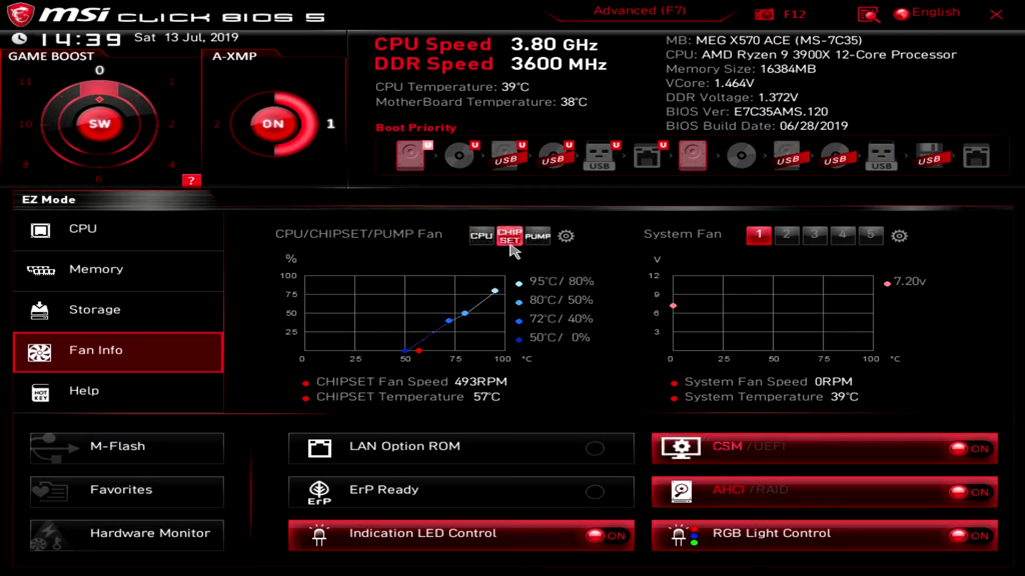
{"action": "left_click", "coordinate": [484, 238]}
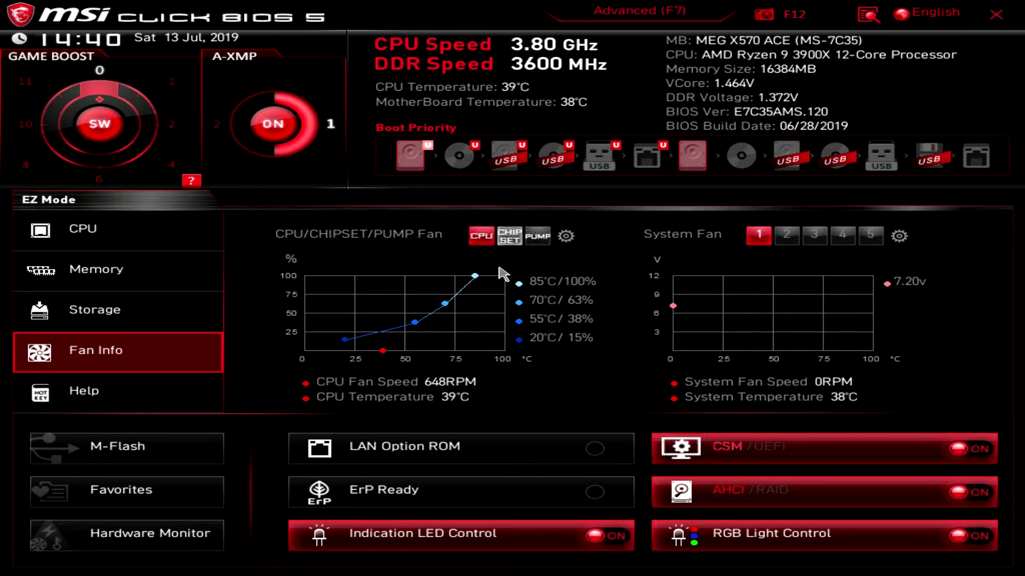
{"action": "left_click", "coordinate": [504, 246]}
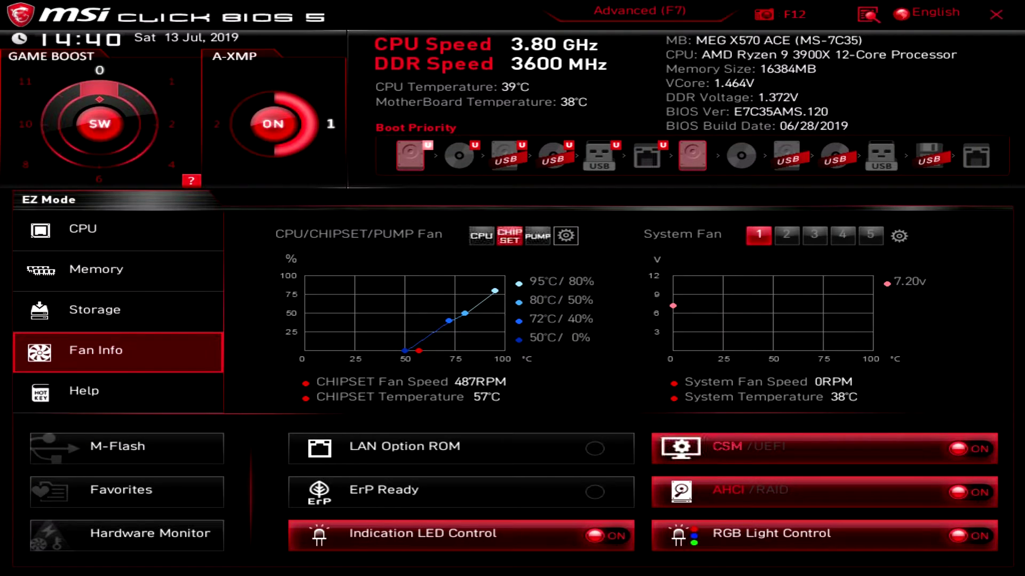
{"action": "left_click", "coordinate": [565, 235]}
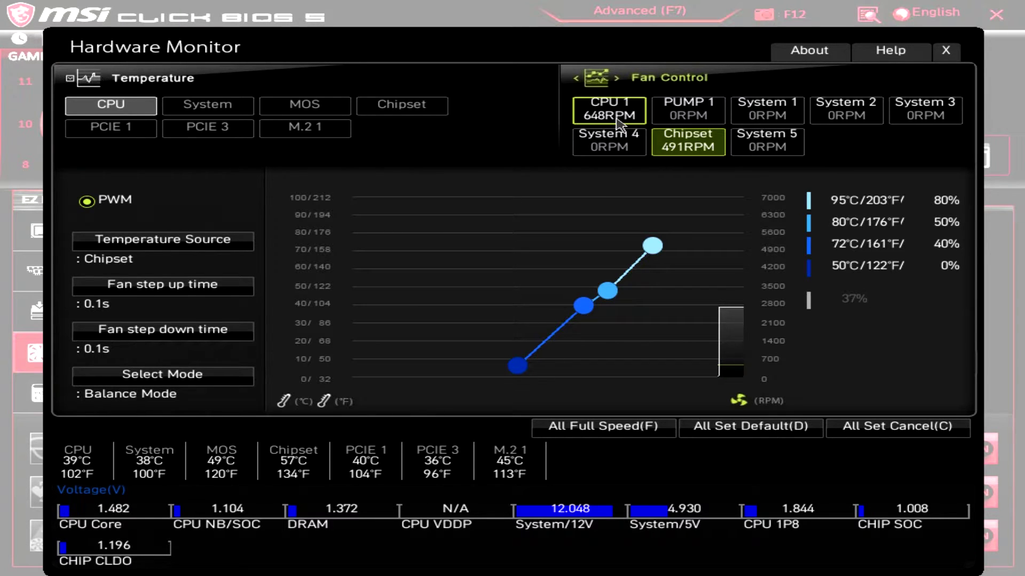
Show the CPU 1 fan's Smart Fan curve, from 15% at 20°C to 100% at 85°C.
{"action": "left_click", "coordinate": [640, 121]}
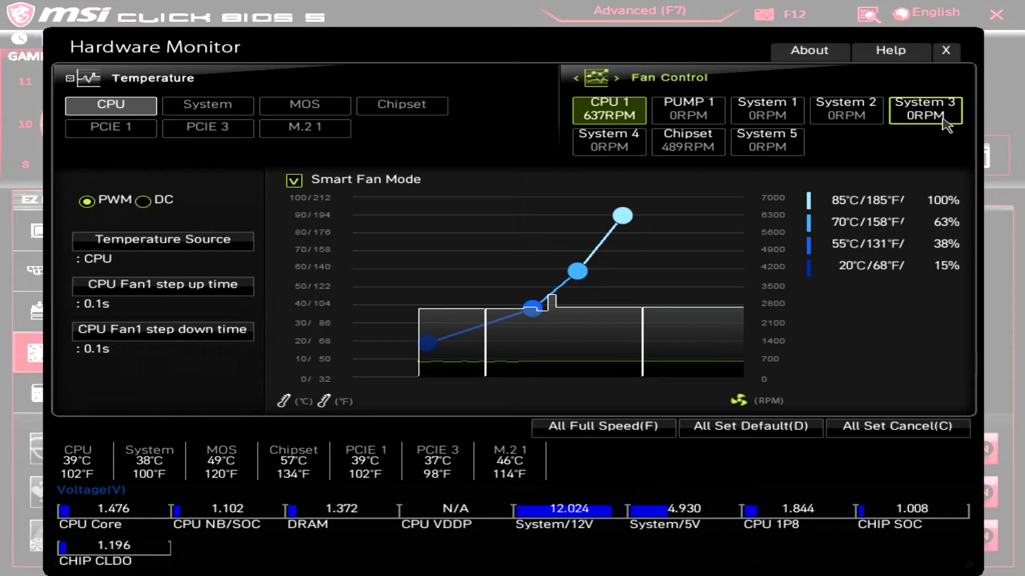
Close the monitor, read the Game Boost help, return Game Boost to HW, and review the F1 hotkey list.
{"action": "left_click", "coordinate": [945, 50]}
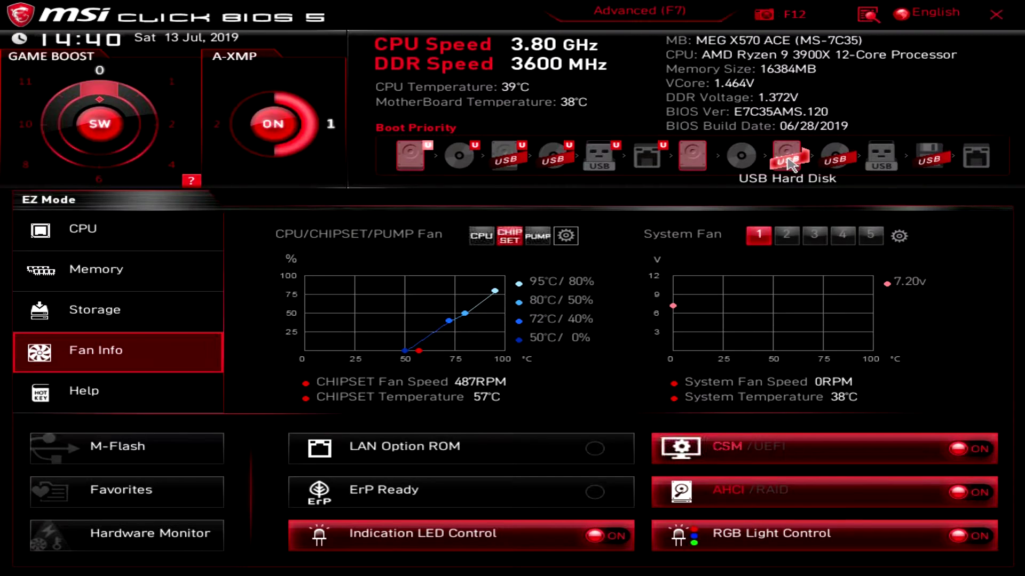
{"action": "left_click", "coordinate": [139, 385]}
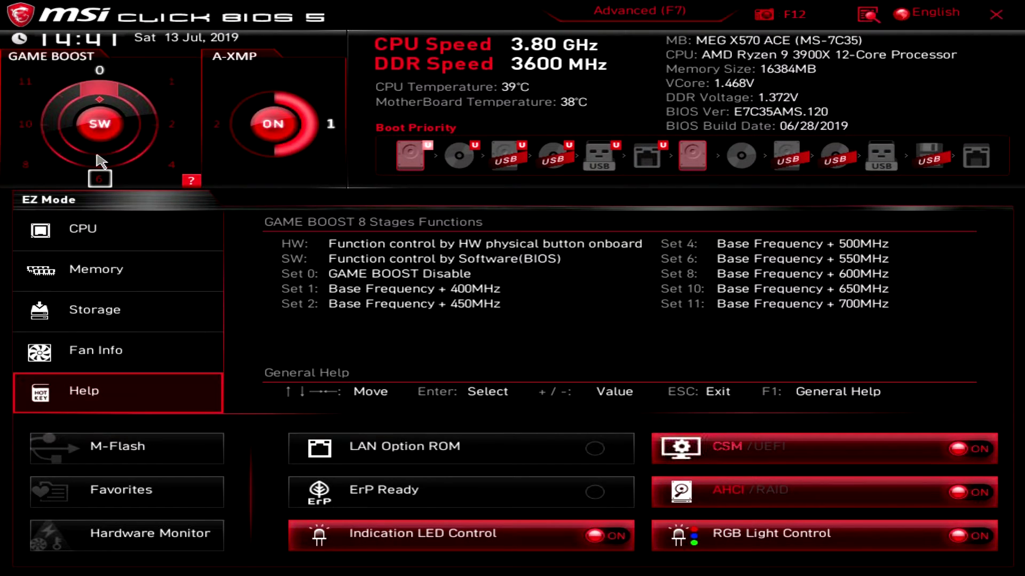
{"action": "left_click", "coordinate": [99, 127]}
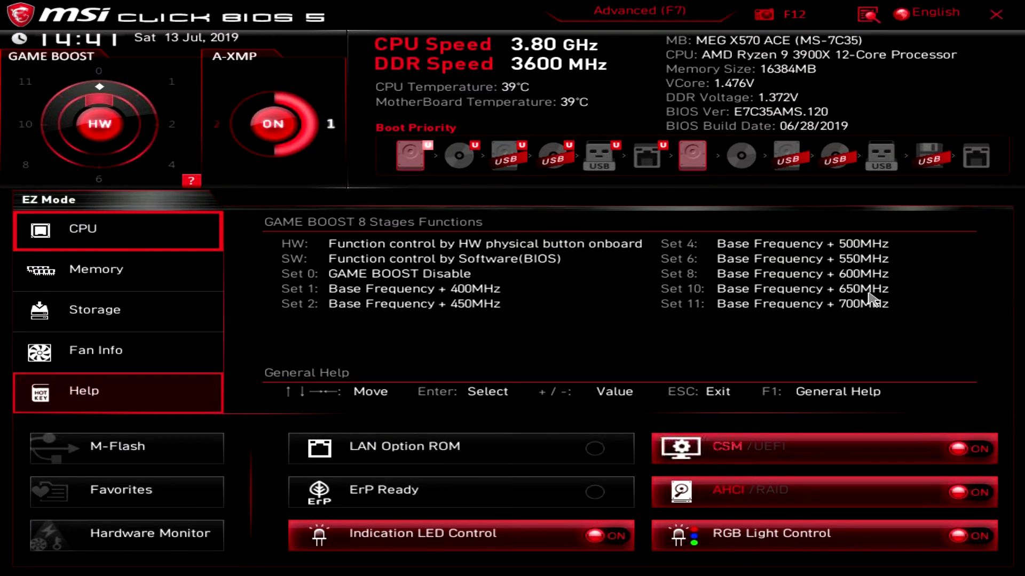
{"action": "key", "text": "F1"}
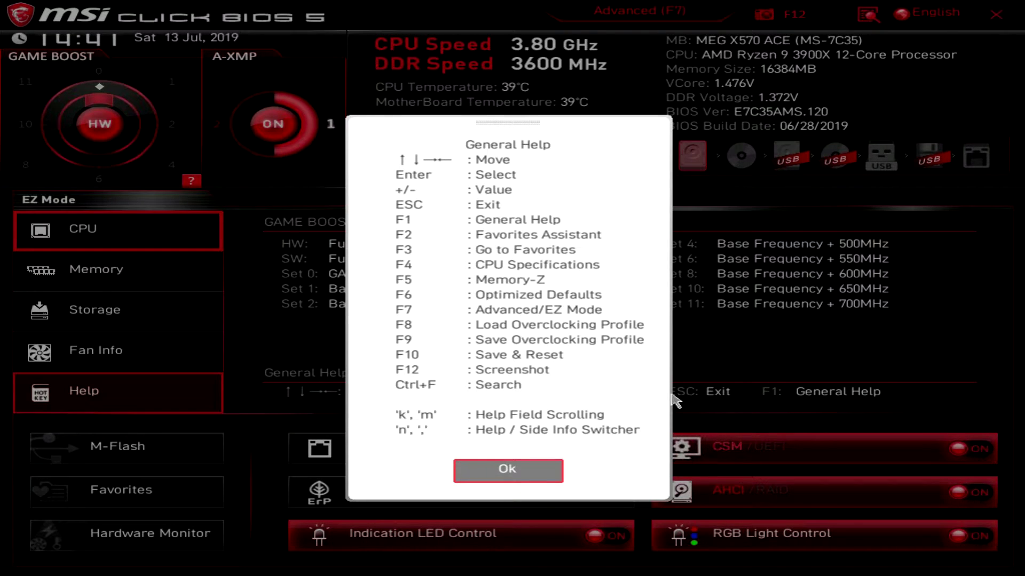
{"action": "left_click", "coordinate": [527, 467]}
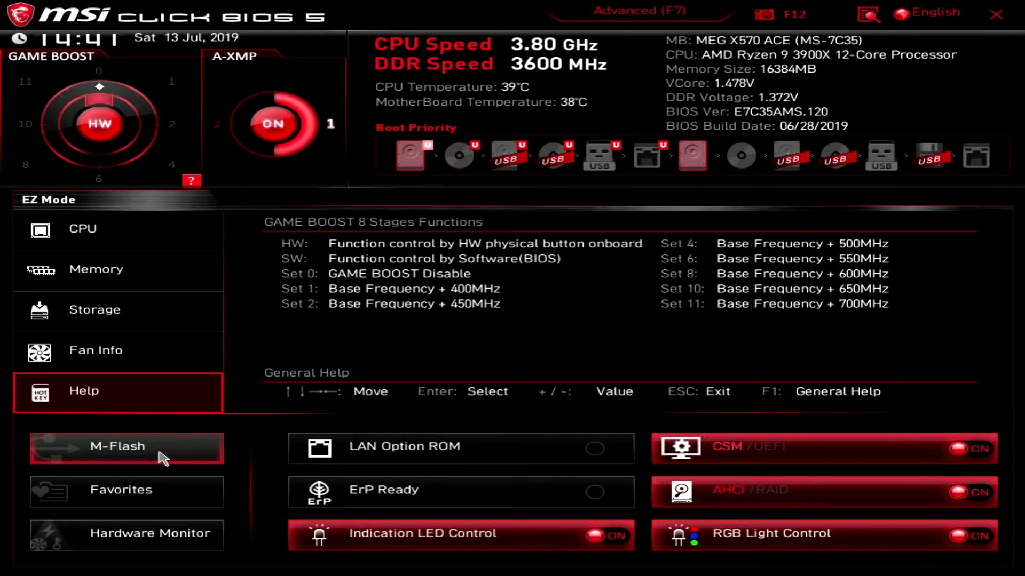
Browse the Favorites list, then bring up the Hardware Monitor on the CPU 1 fan curve.
{"action": "left_click", "coordinate": [134, 490]}
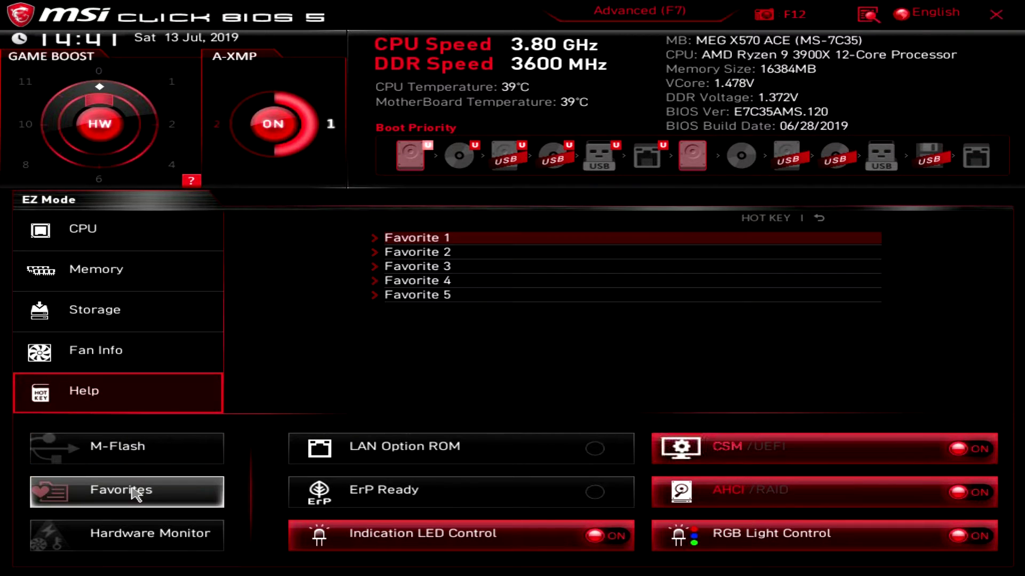
{"action": "left_click", "coordinate": [144, 535]}
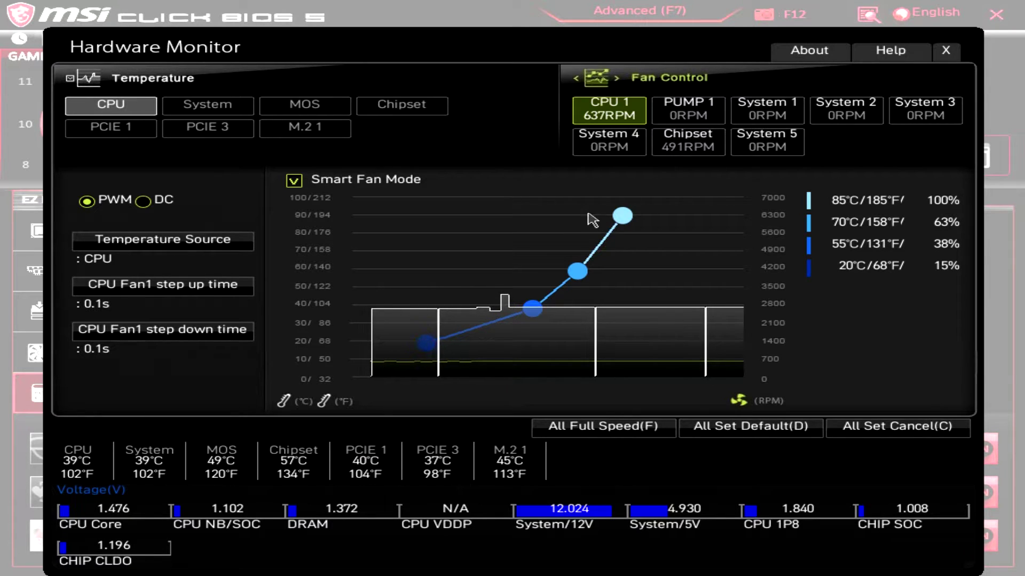
Close the Hardware Monitor window to return to EZ Mode.
{"action": "left_click", "coordinate": [947, 60]}
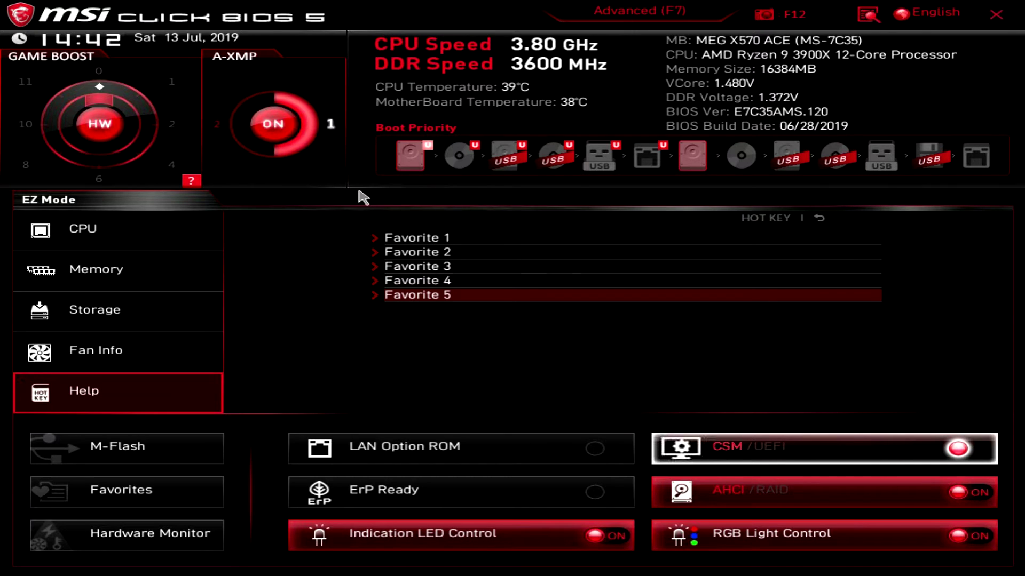
Switch to Advanced mode and view the Settings System Status page.
{"action": "key", "text": "F7"}
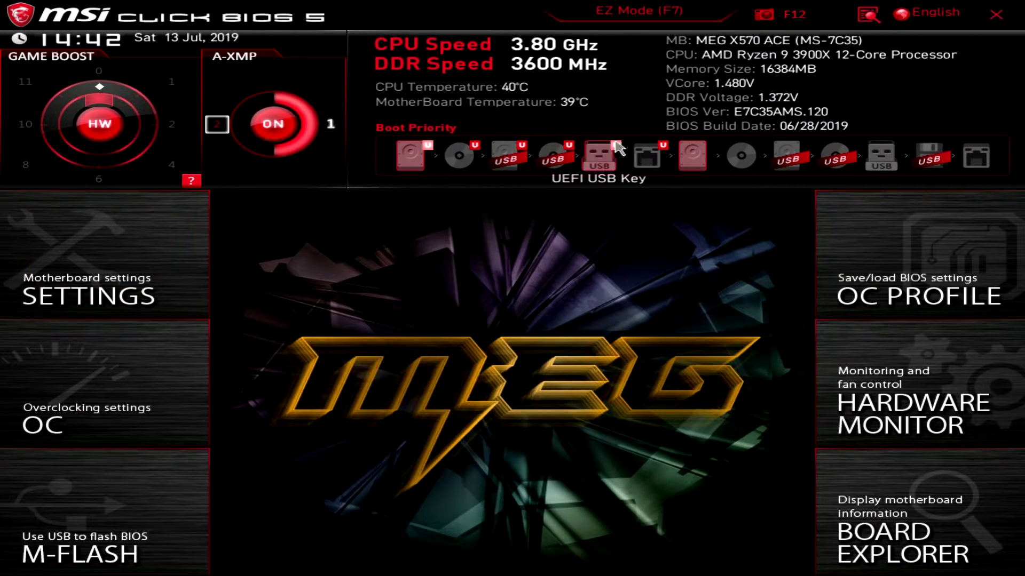
{"action": "left_click", "coordinate": [140, 238]}
{"action": "key", "text": "Up"}
{"action": "key", "text": "Up"}
{"action": "key", "text": "Up"}
{"action": "key", "text": "Up"}
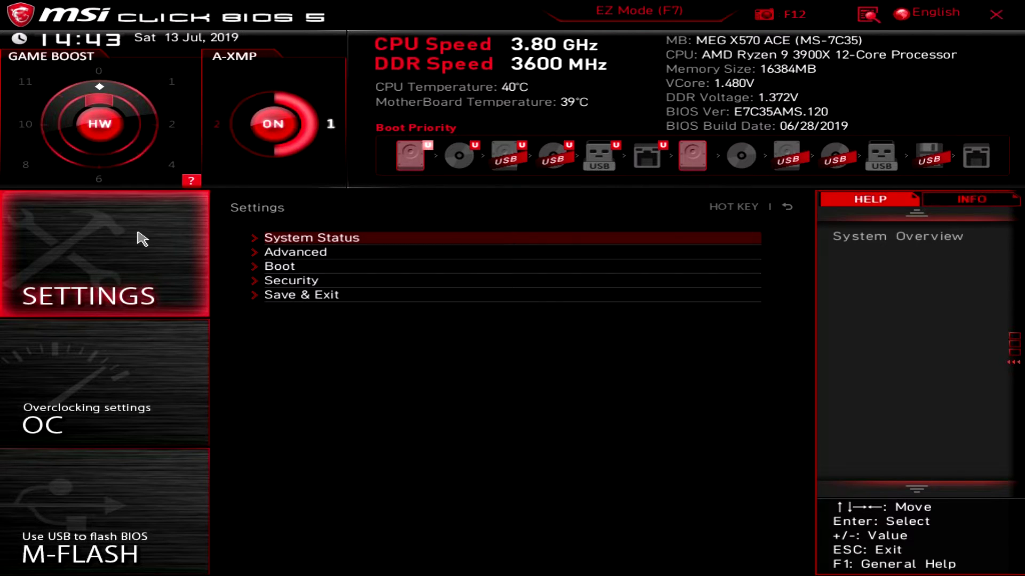
{"action": "key", "text": "Return"}
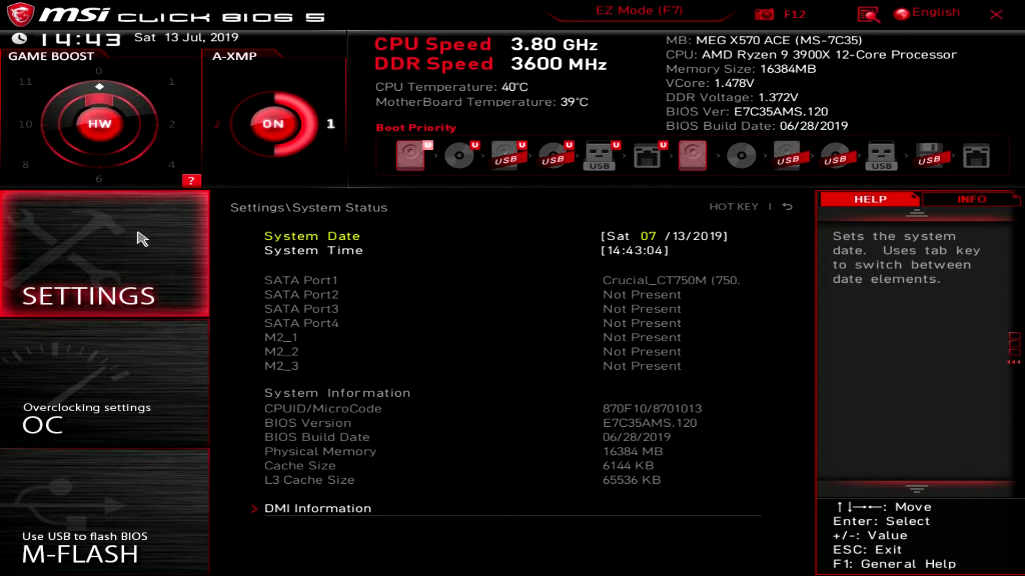
{"action": "key", "text": "Escape"}
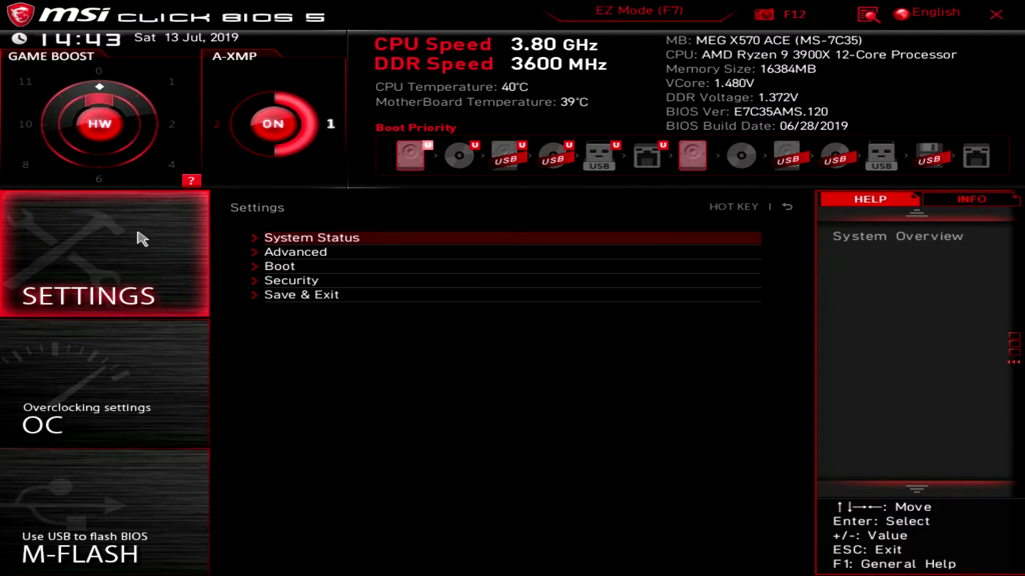
Browse the PCI Subsystem, ACPI, Integrated Peripherals and USB Configuration submenus under Advanced.
{"action": "key", "text": "Down"}
{"action": "key", "text": "Return"}
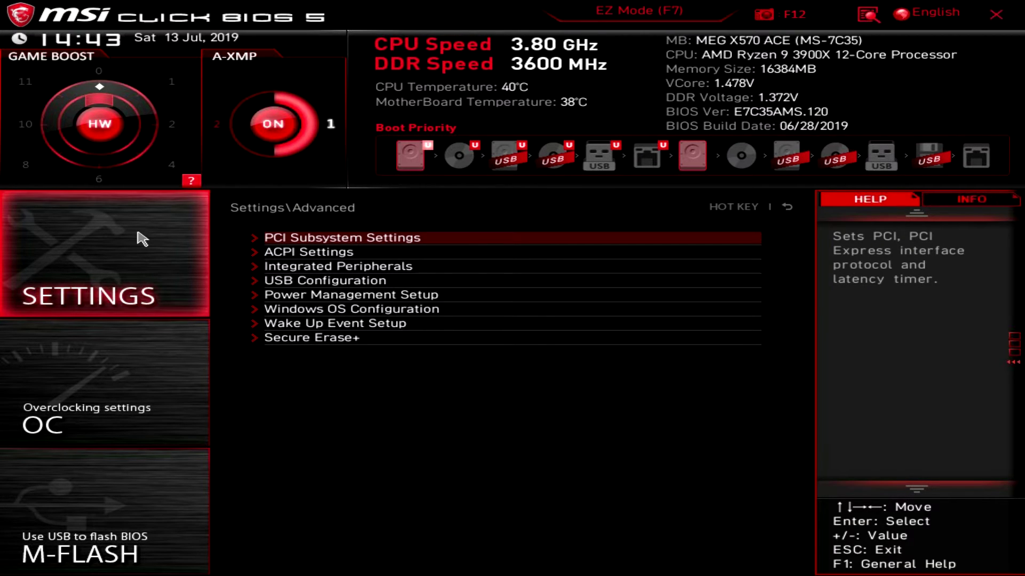
{"action": "key", "text": "Return"}
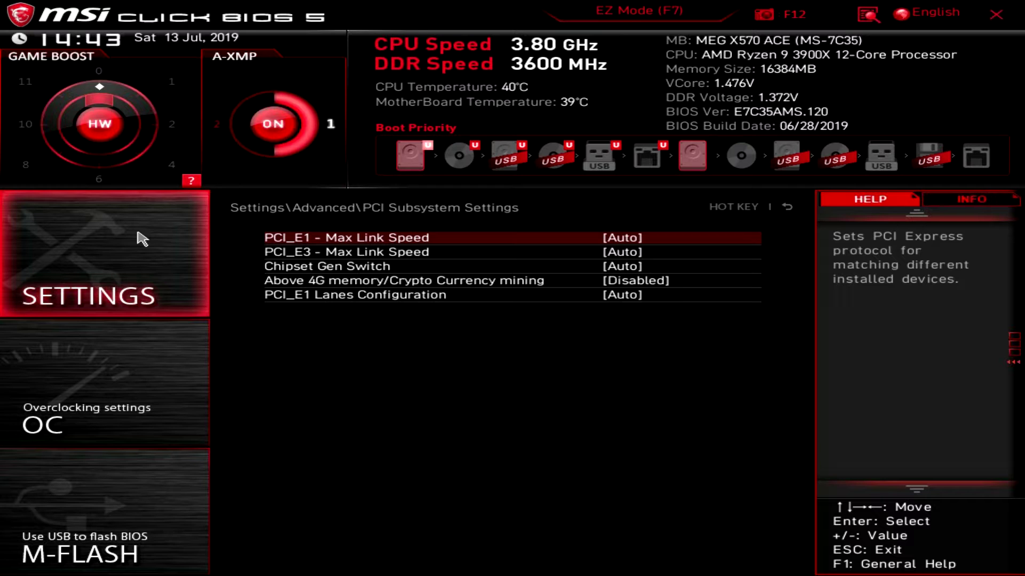
{"action": "key", "text": "Escape"}
{"action": "key", "text": "Down"}
{"action": "key", "text": "Return"}
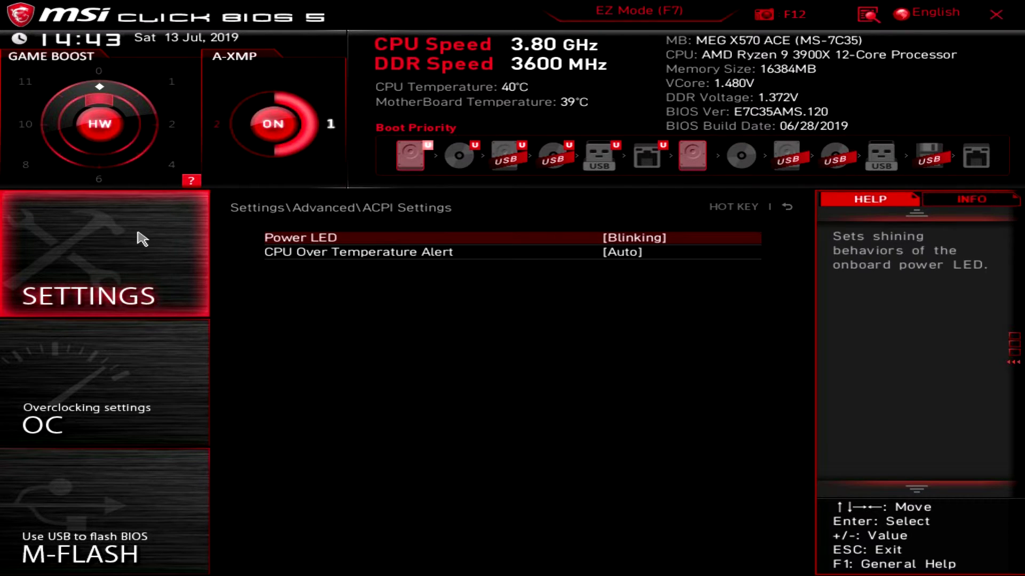
{"action": "key", "text": "Escape"}
{"action": "key", "text": "Down"}
{"action": "key", "text": "Return"}
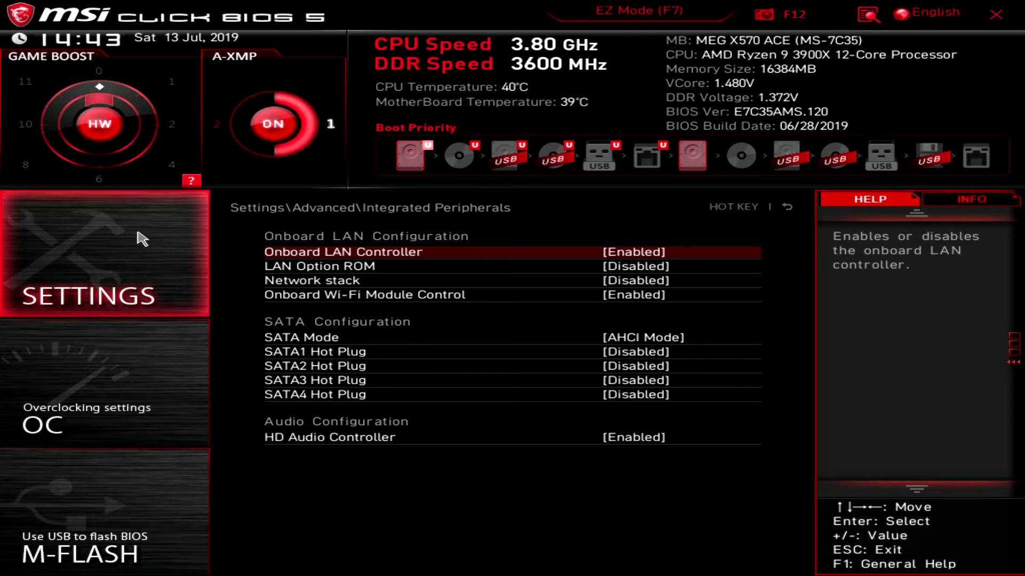
{"action": "key", "text": "Escape"}
{"action": "key", "text": "Down"}
{"action": "key", "text": "Return"}
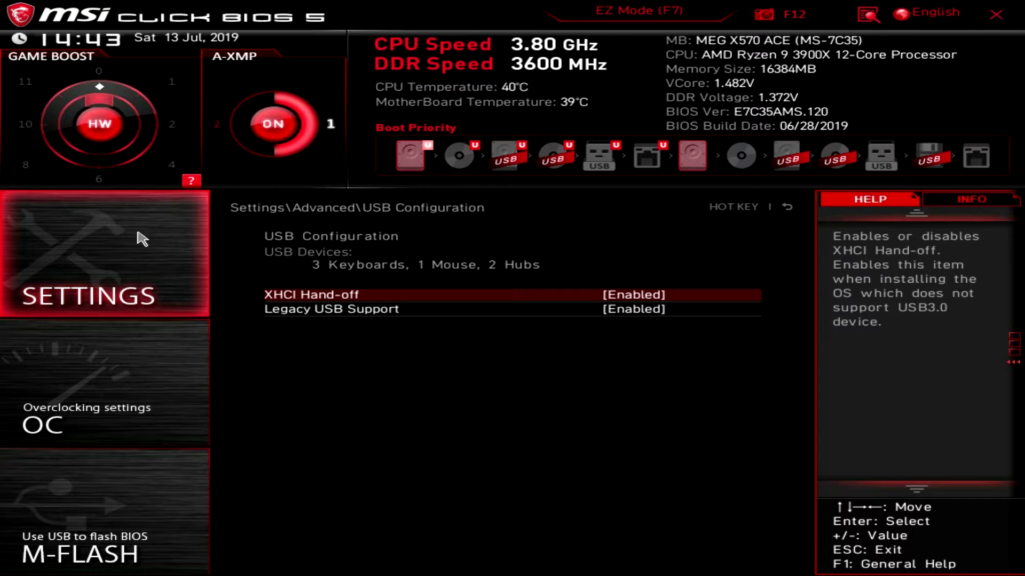
{"action": "key", "text": "Escape"}
Browse Power Management, Windows OS Configuration, Wake Up Event Setup and Secure Erase+, then return to Settings.
{"action": "key", "text": "Down"}
{"action": "key", "text": "Return"}
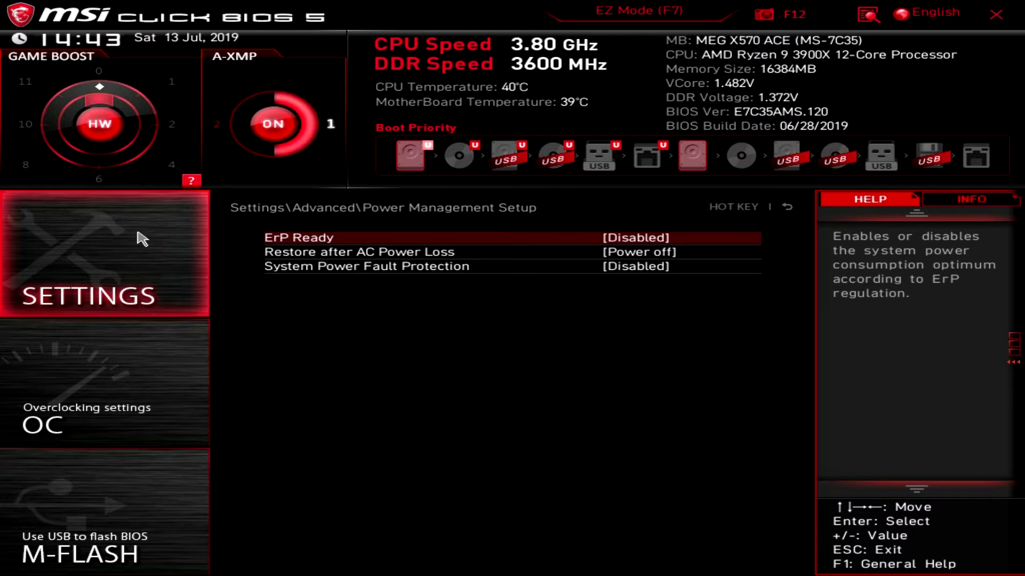
{"action": "key", "text": "Escape"}
{"action": "key", "text": "Down"}
{"action": "key", "text": "Return"}
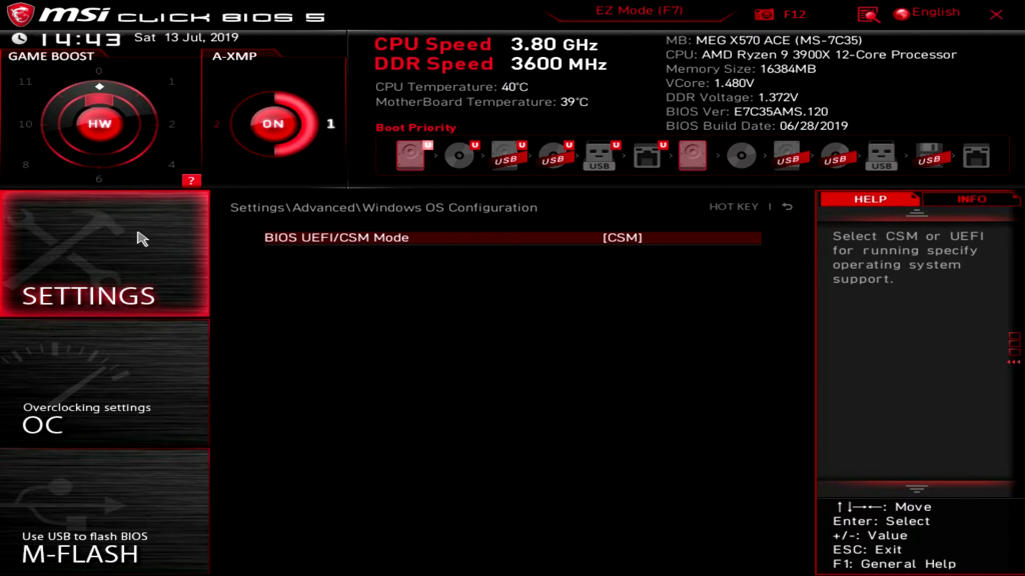
{"action": "key", "text": "Escape"}
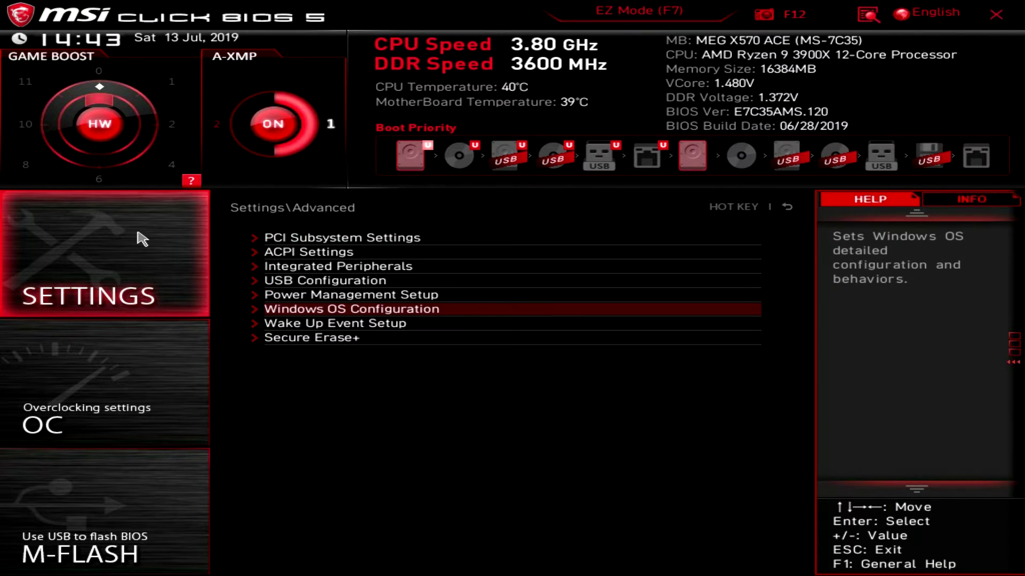
{"action": "key", "text": "Down"}
{"action": "key", "text": "Return"}
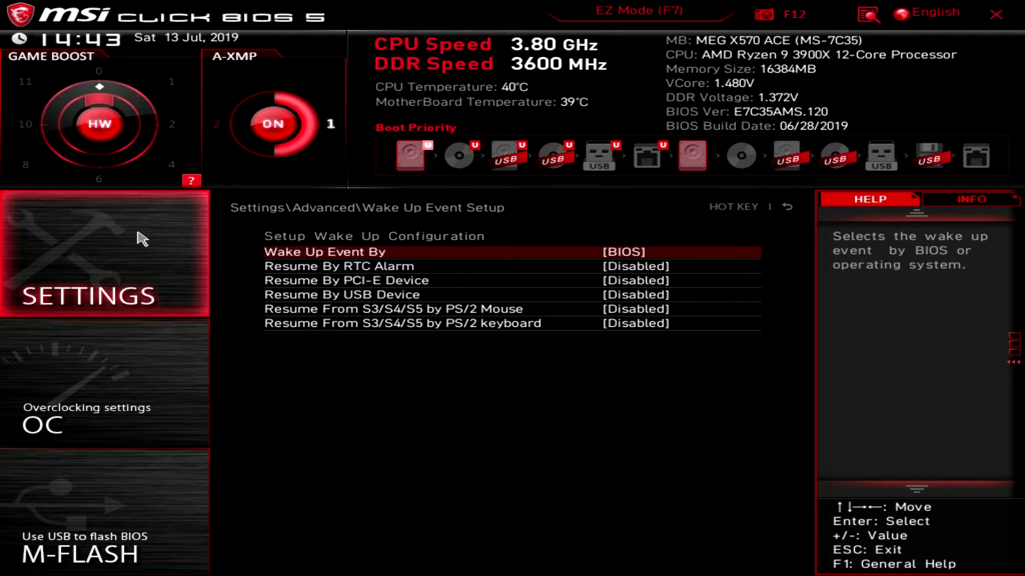
{"action": "key", "text": "Escape"}
{"action": "key", "text": "Down"}
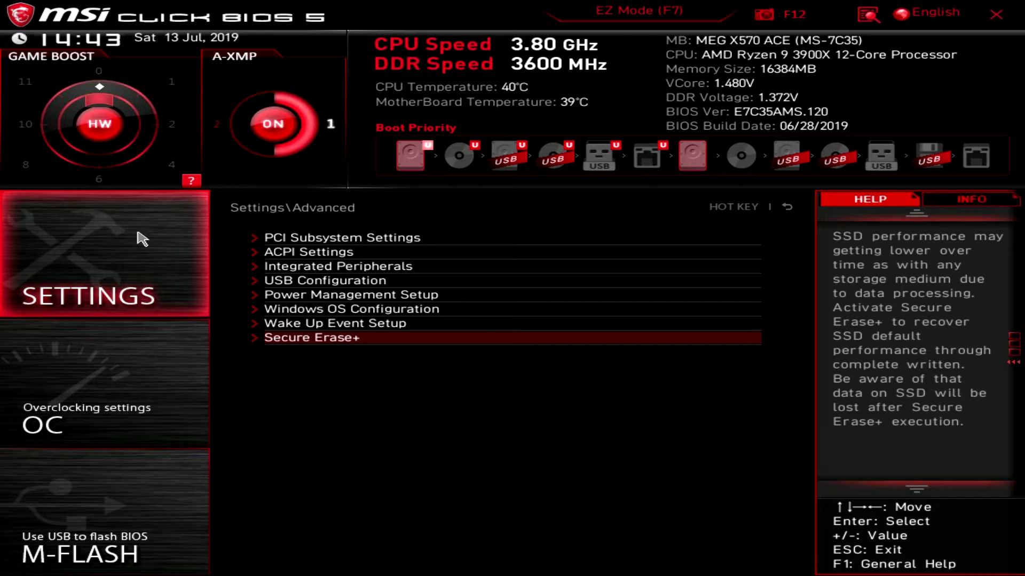
{"action": "key", "text": "Escape"}
{"action": "key", "text": "Down"}
View the Boot configuration page, then the Security settings page.
{"action": "key", "text": "Return"}
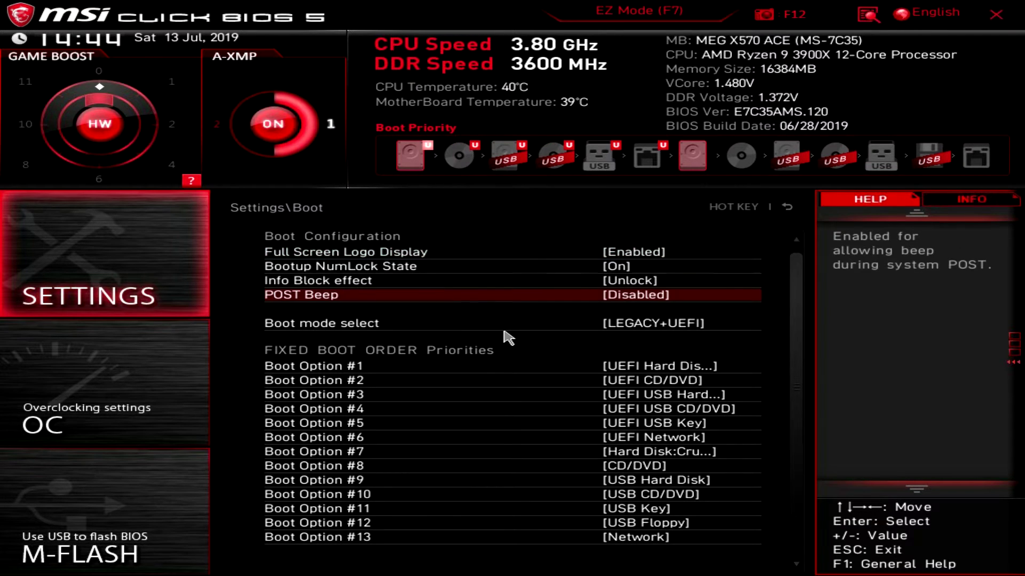
{"action": "key", "text": "Escape"}
{"action": "key", "text": "Down"}
{"action": "key", "text": "Return"}
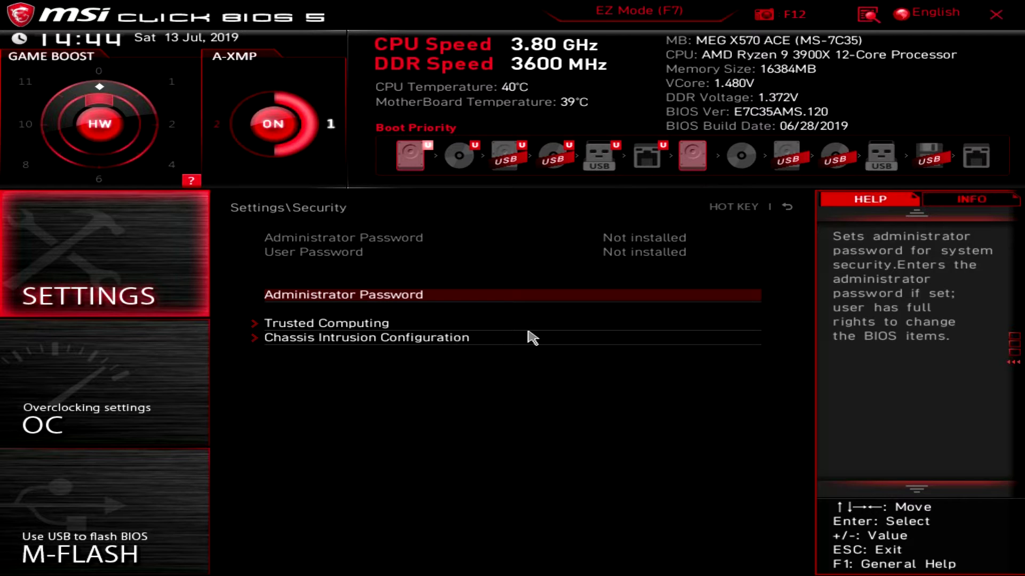
Inspect the Trusted Computing and Chassis Intrusion Configuration pages, then back out to Settings.
{"action": "key", "text": "Down"}
{"action": "key", "text": "Return"}
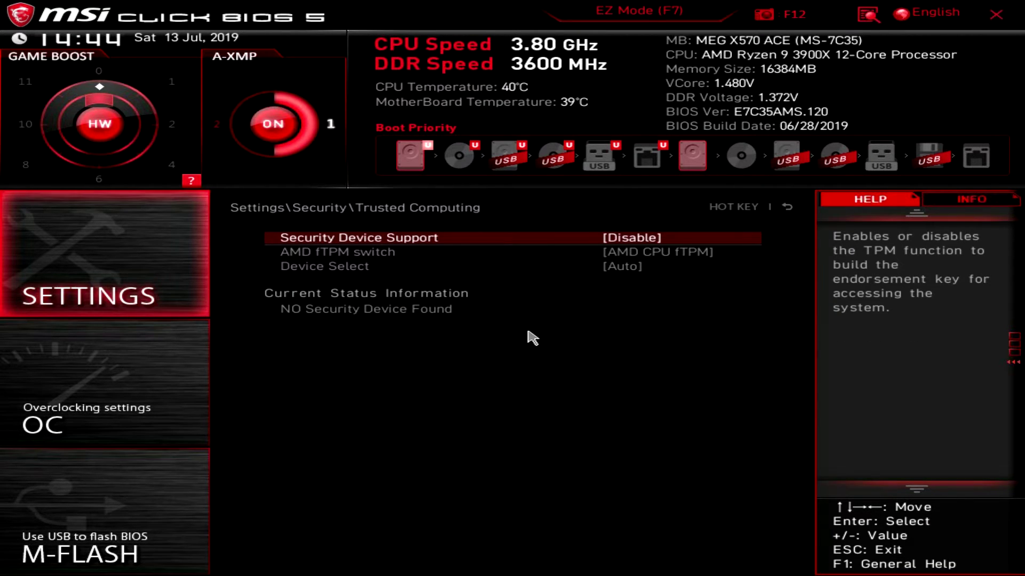
{"action": "key", "text": "Escape"}
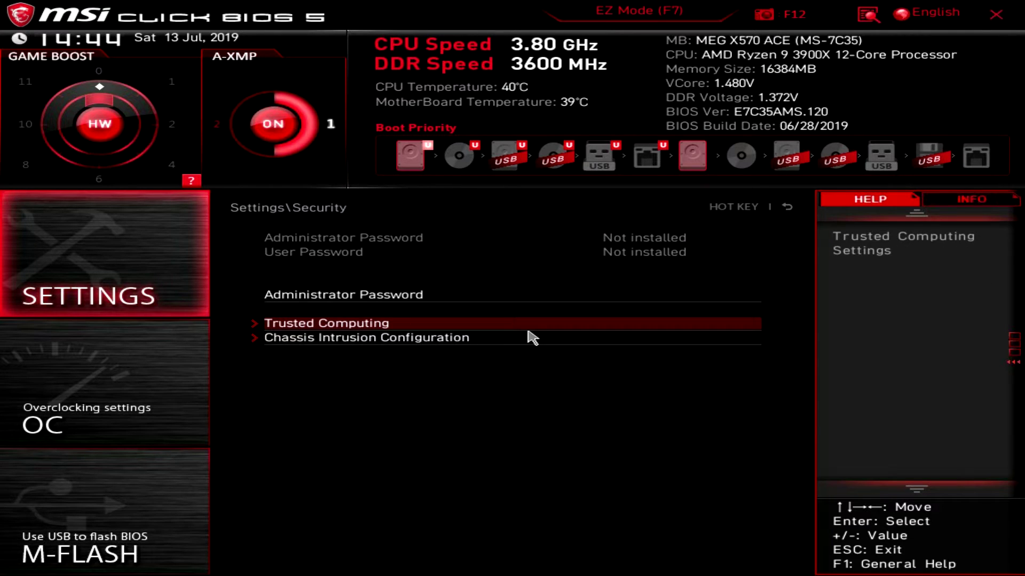
{"action": "key", "text": "Down"}
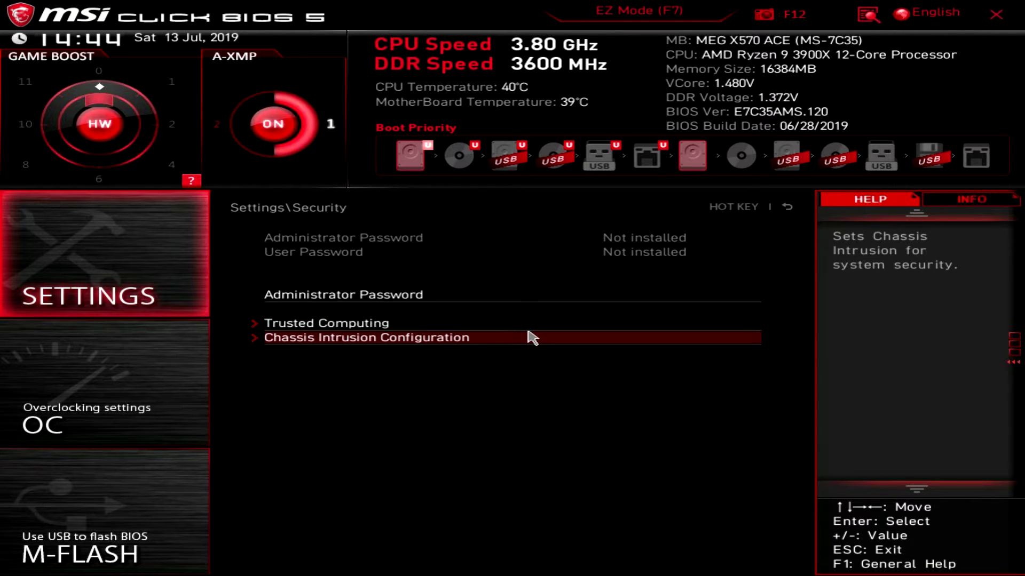
{"action": "key", "text": "Return"}
{"action": "key", "text": "Escape"}
{"action": "key", "text": "Escape"}
Browse Save & Exit from Restore Defaults to the SATA1 and Windows Boot Manager overrides.
{"action": "key", "text": "Down"}
{"action": "key", "text": "Return"}
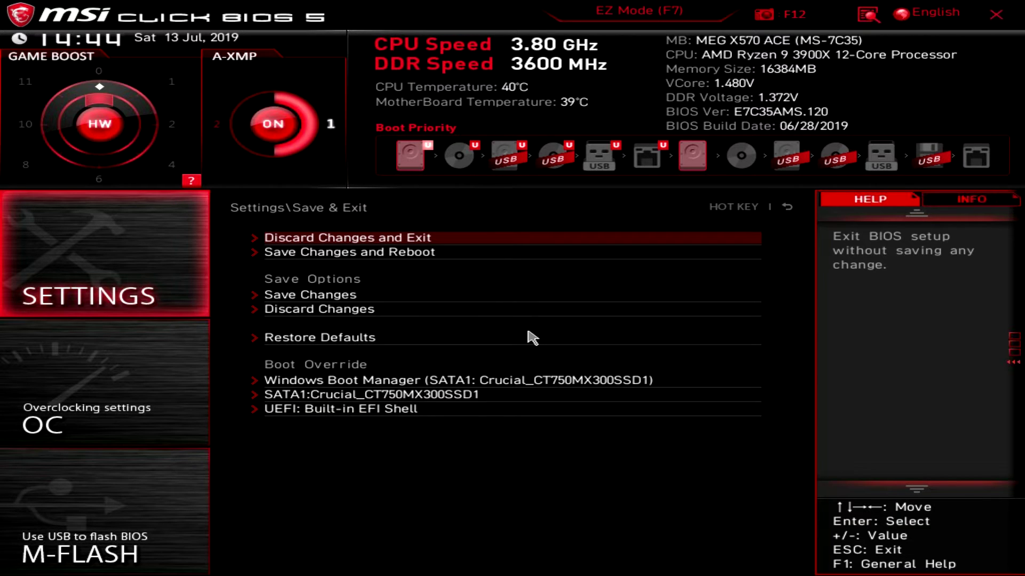
{"action": "key", "text": "Down"}
{"action": "key", "text": "Down"}
{"action": "key", "text": "Down"}
{"action": "key", "text": "Down"}
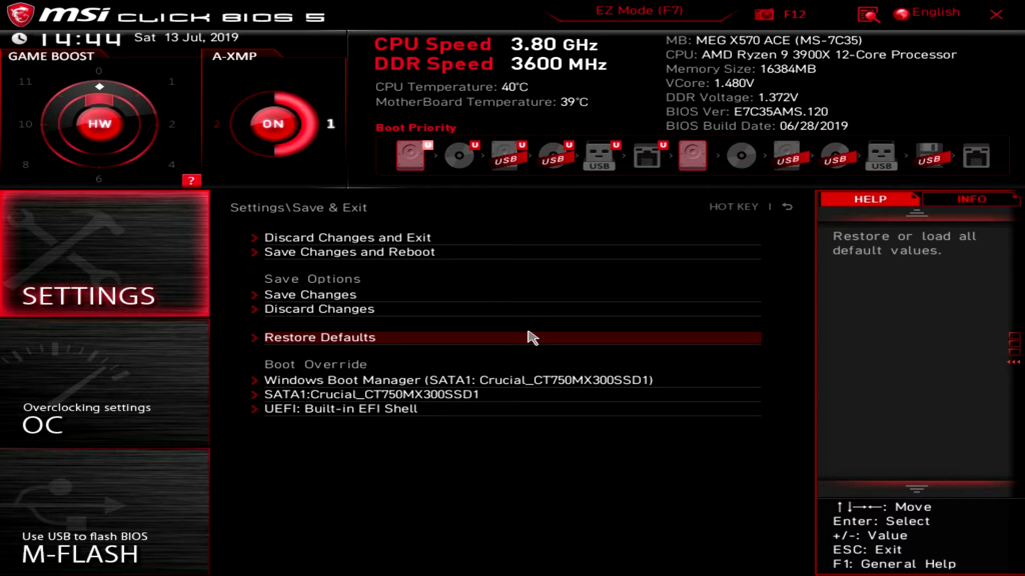
{"action": "key", "text": "Down"}
{"action": "key", "text": "Down"}
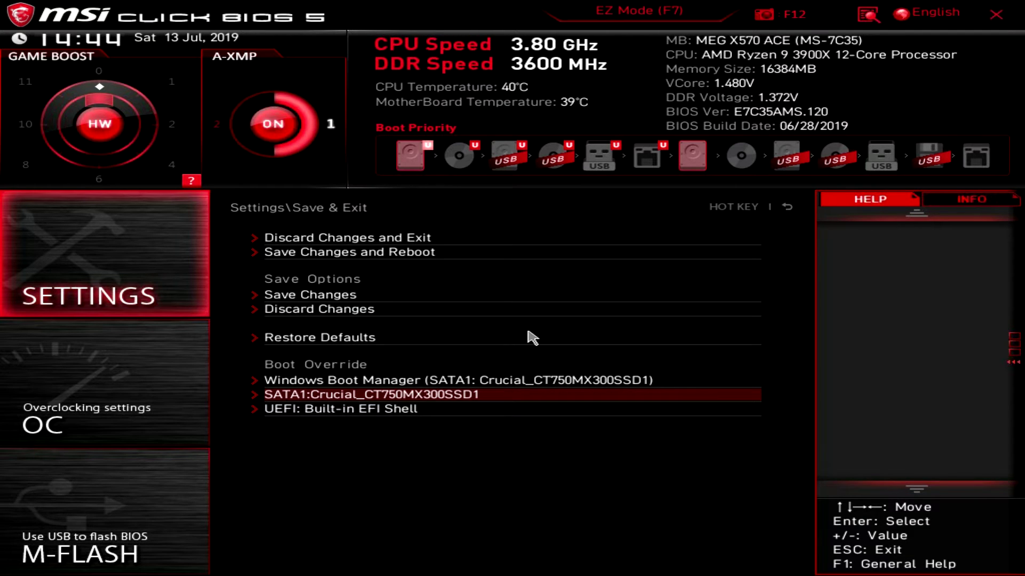
{"action": "key", "text": "Up"}
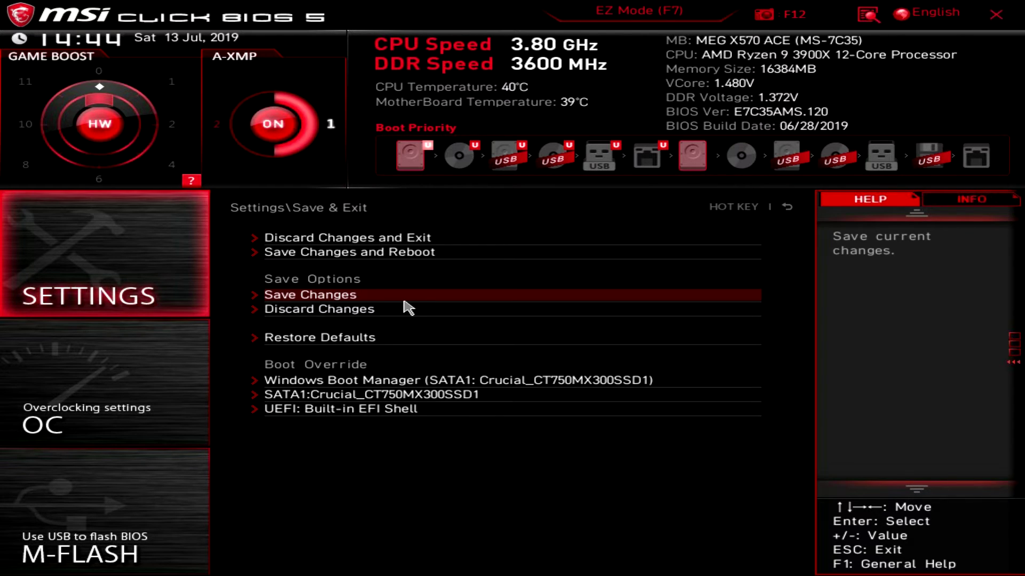
{"action": "key", "text": "Escape"}
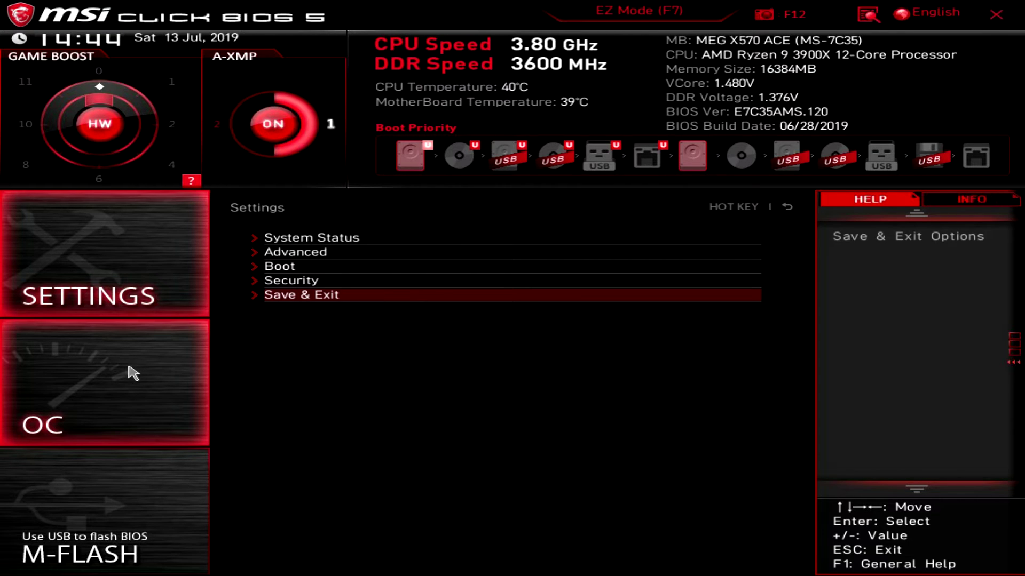
On the OC page, enter a CPU Ratio of 42 for an adjusted 4200MHz frequency.
{"action": "left_click", "coordinate": [133, 373]}
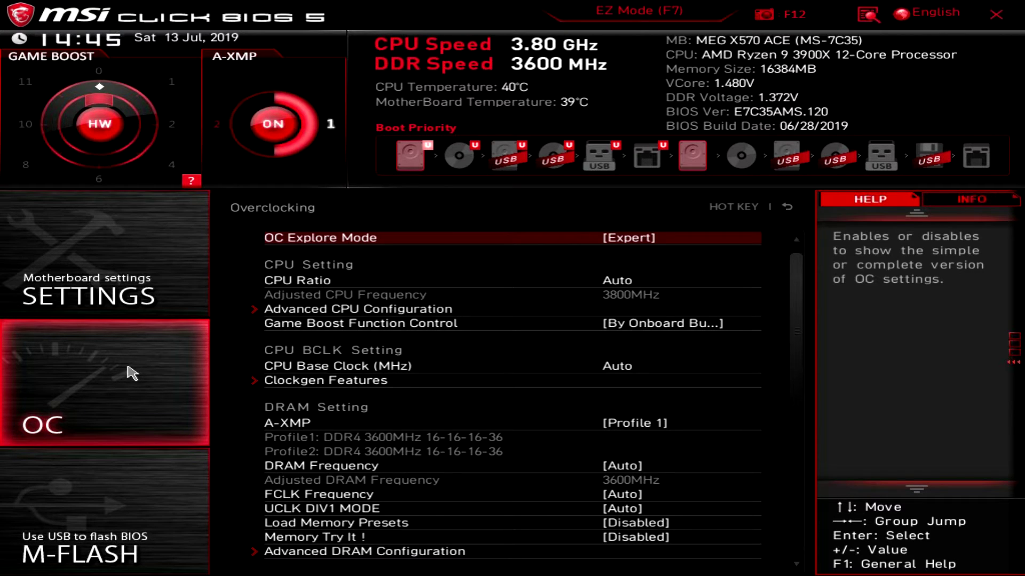
{"action": "key", "text": "Down"}
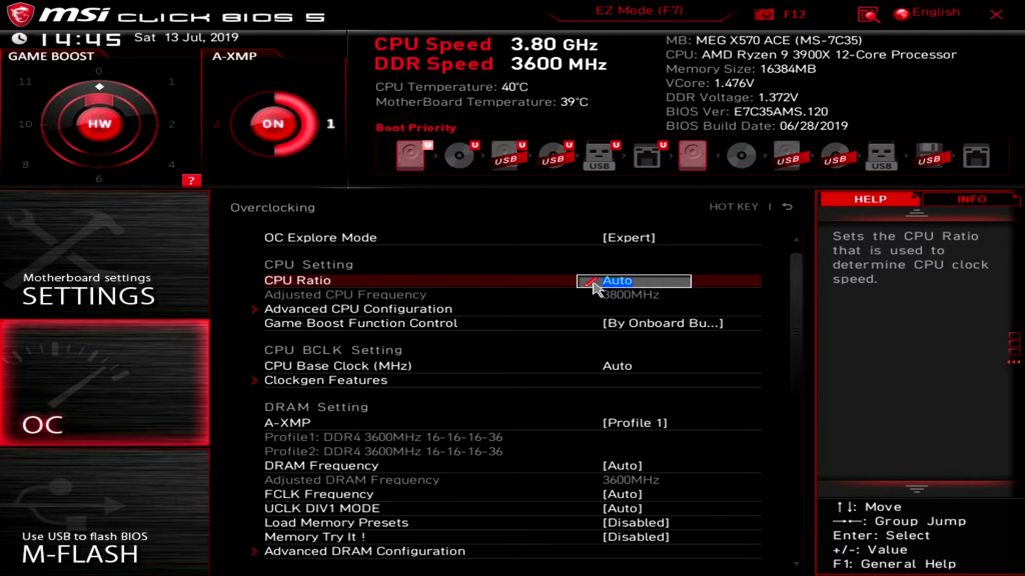
{"action": "type", "text": "36.50"}
{"action": "key", "text": "minus"}
{"action": "key", "text": "minus"}
{"action": "key", "text": "minus"}
{"action": "key", "text": "minus"}
{"action": "key", "text": "minus"}
{"action": "key", "text": "minus"}
{"action": "key", "text": "minus"}
{"action": "key", "text": "minus"}
{"action": "key", "text": "minus"}
{"action": "key", "text": "minus"}
{"action": "key", "text": "minus"}
{"action": "key", "text": "minus"}
{"action": "key", "text": "minus"}
{"action": "key", "text": "minus"}
{"action": "key", "text": "minus"}
{"action": "key", "text": "minus"}
{"action": "type", "text": "Auto"}
{"action": "type", "text": "42"}
{"action": "key", "text": "Return"}
{"action": "key", "text": "Down"}
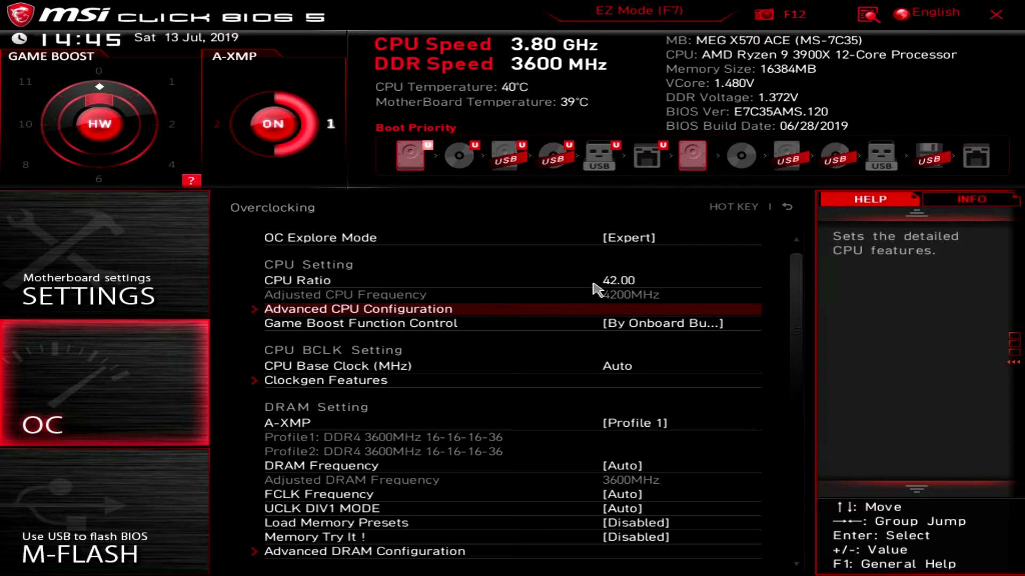
{"action": "left_click", "coordinate": [593, 283]}
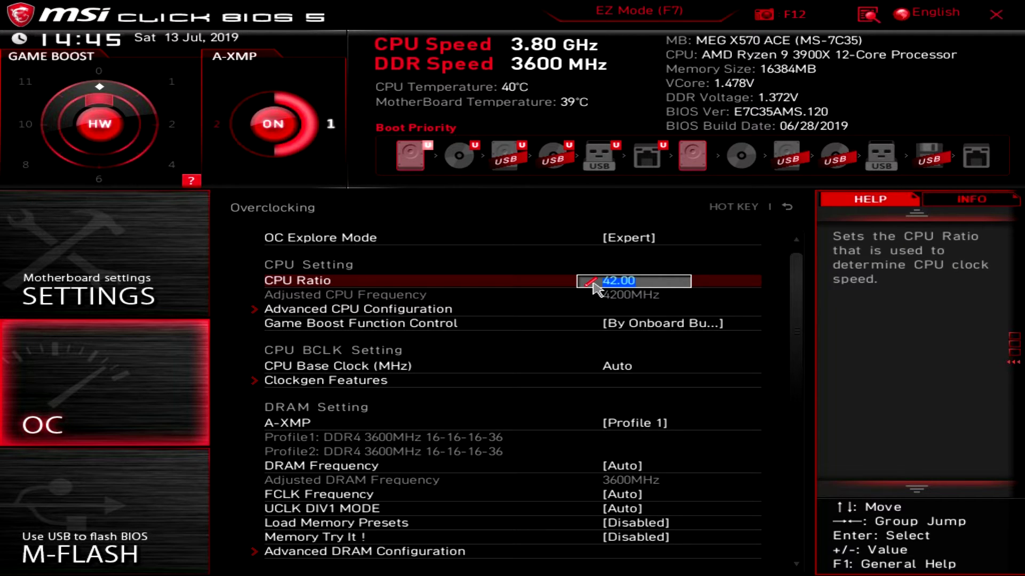
{"action": "key", "text": "Return"}
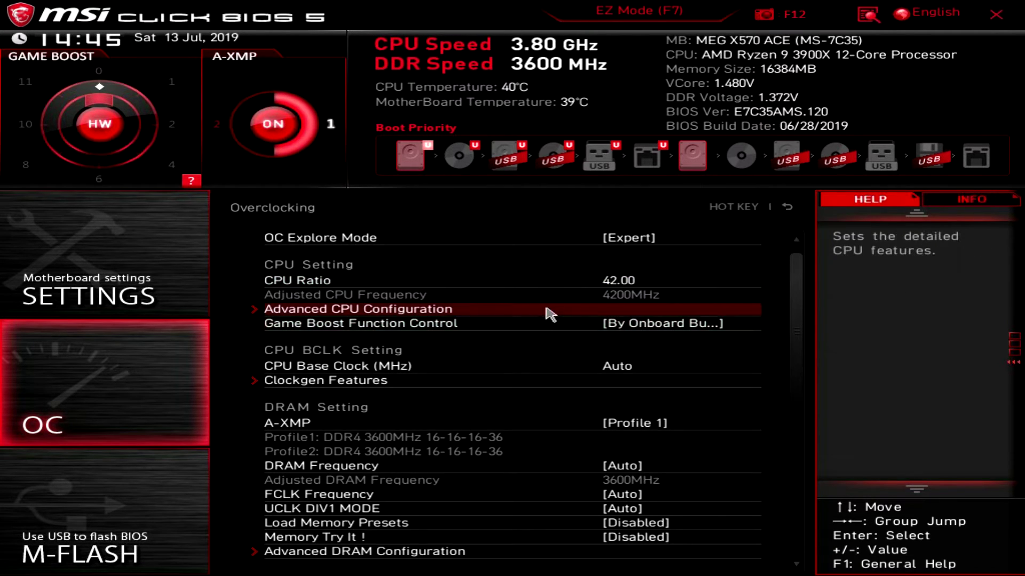
{"action": "left_click", "coordinate": [639, 308]}
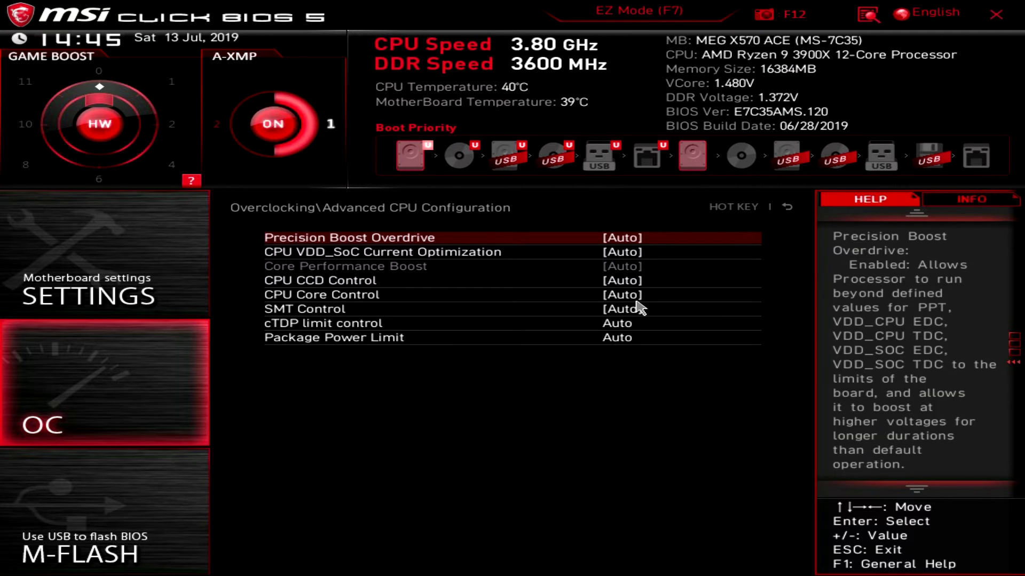
{"action": "key", "text": "Escape"}
{"action": "key", "text": "Down"}
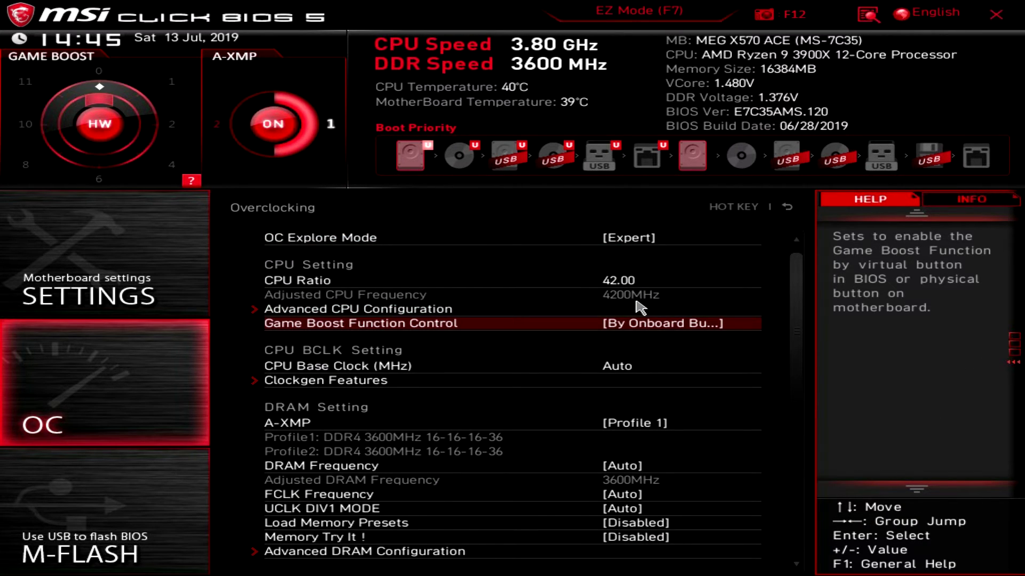
{"action": "key", "text": "Return"}
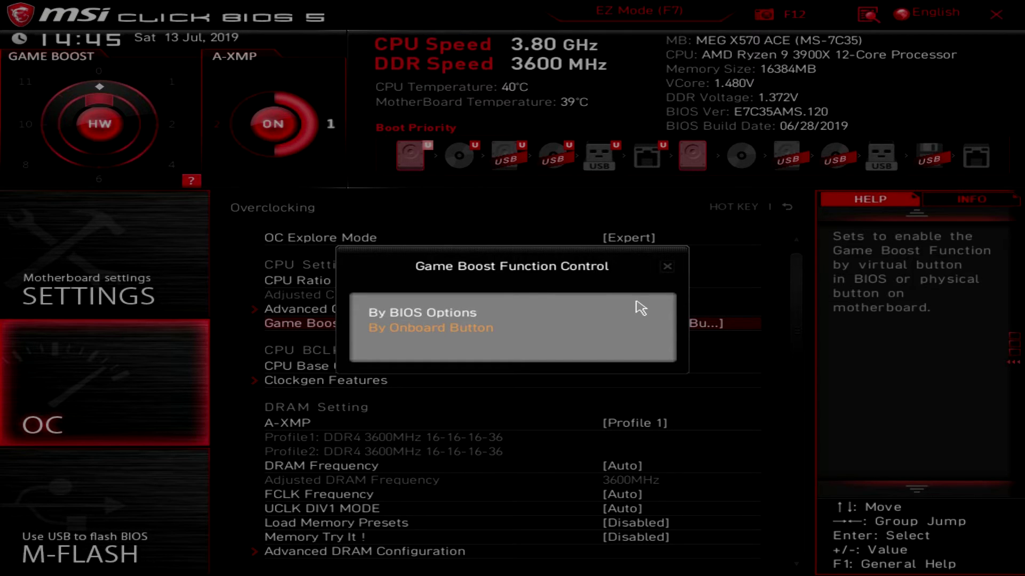
{"action": "key", "text": "Escape"}
{"action": "key", "text": "Down"}
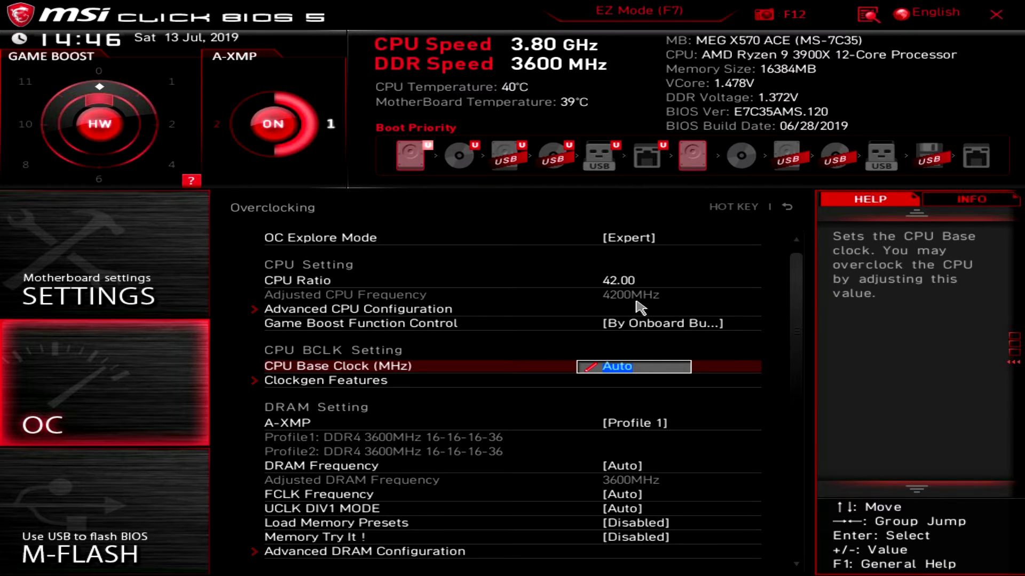
{"action": "key", "text": "Down"}
{"action": "key", "text": "Return"}
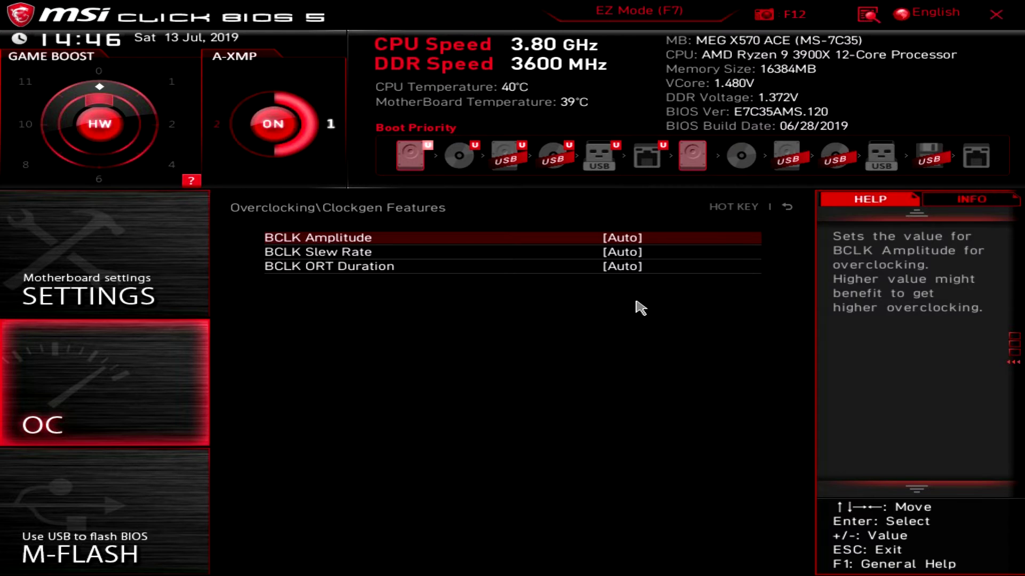
{"action": "key", "text": "Escape"}
{"action": "key", "text": "Down"}
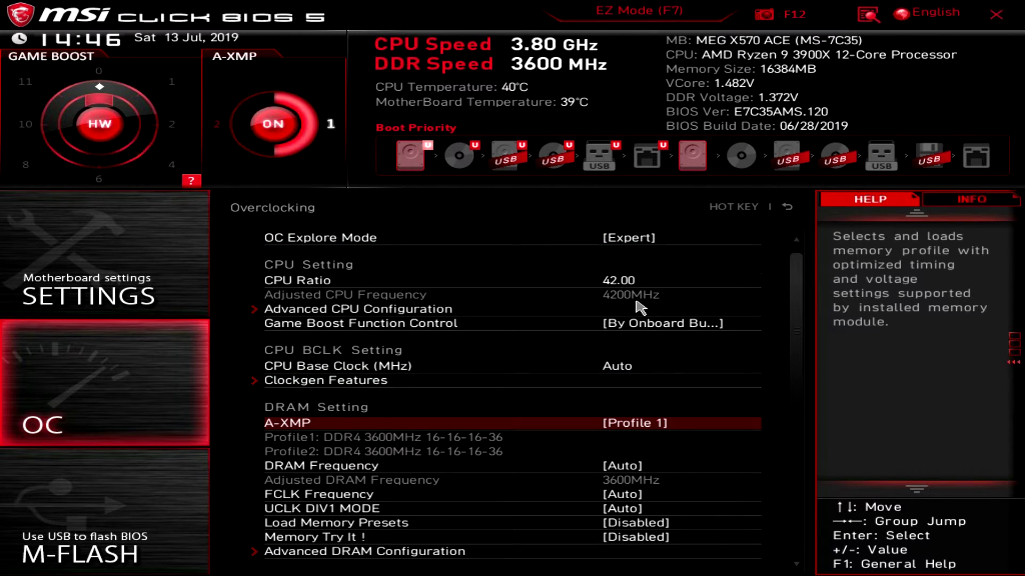
{"action": "key", "text": "Return"}
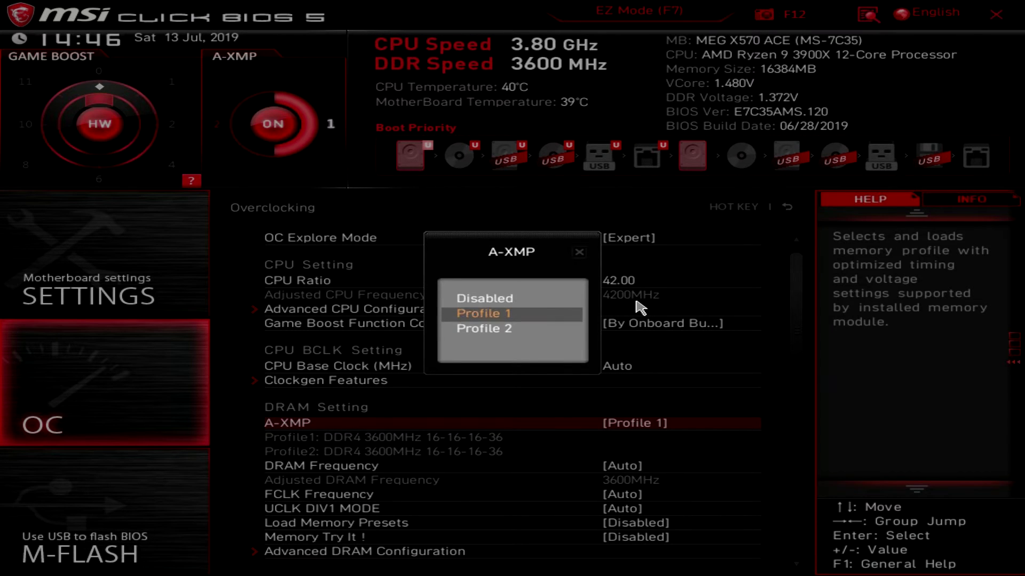
{"action": "key", "text": "Up"}
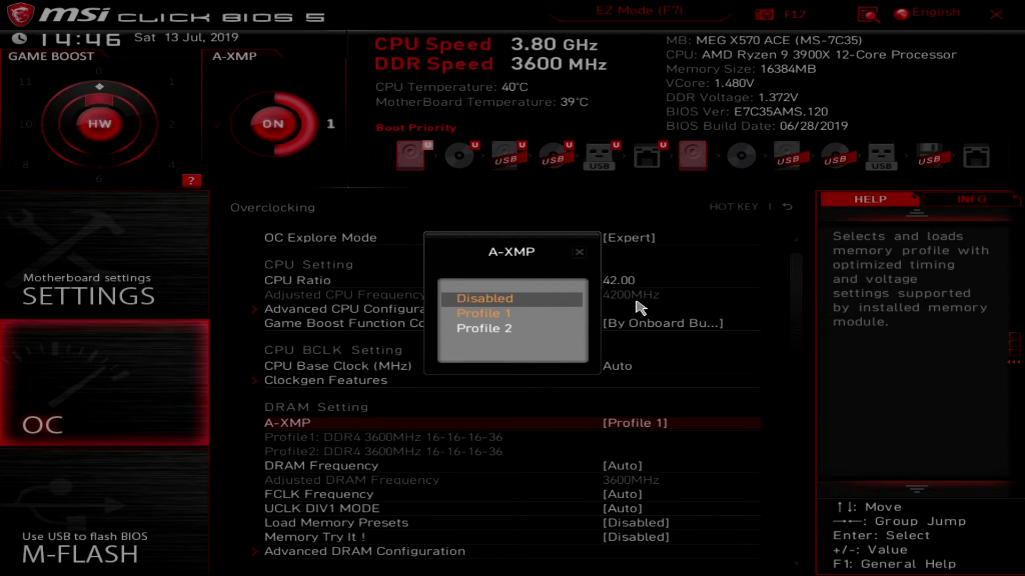
{"action": "key", "text": "Escape"}
{"action": "key", "text": "Up"}
{"action": "key", "text": "Up"}
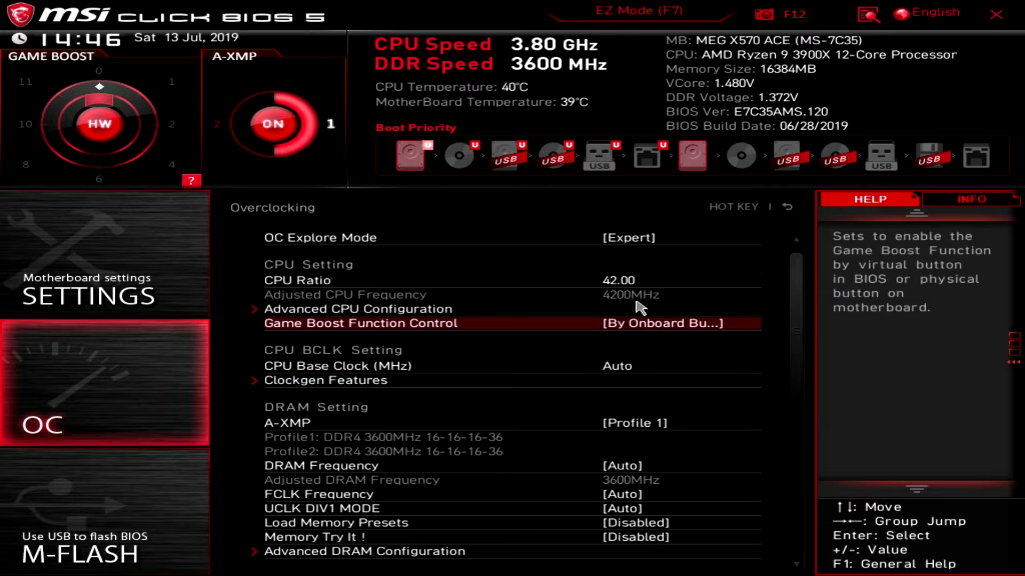
{"action": "key", "text": "Up"}
{"action": "key", "text": "Up"}
{"action": "key", "text": "Down"}
{"action": "key", "text": "Down"}
{"action": "key", "text": "Down"}
{"action": "key", "text": "Down"}
{"action": "key", "text": "Down"}
{"action": "key", "text": "Down"}
{"action": "key", "text": "Down"}
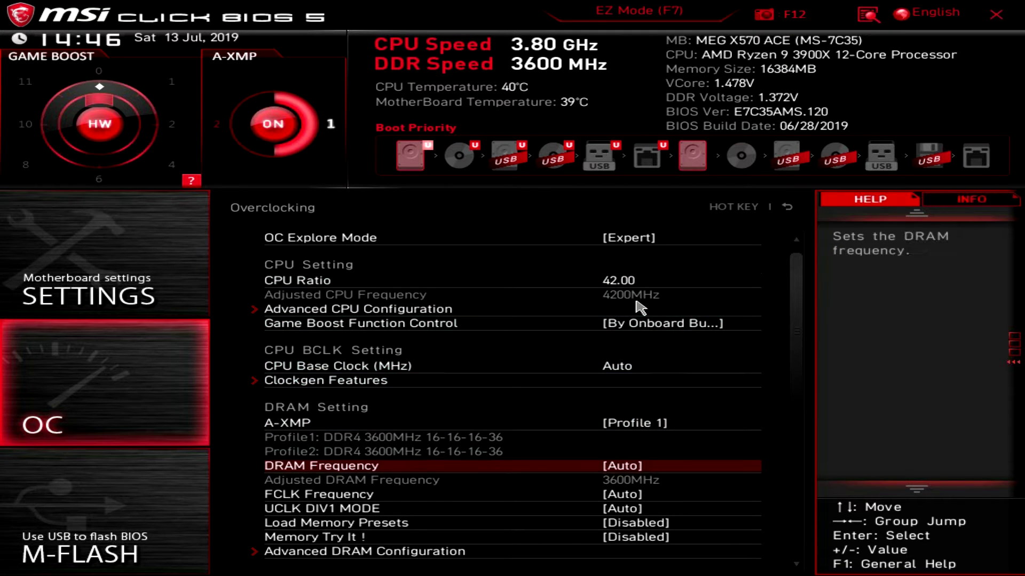
{"action": "key", "text": "Up"}
{"action": "key", "text": "Up"}
{"action": "key", "text": "Down"}
{"action": "key", "text": "Return"}
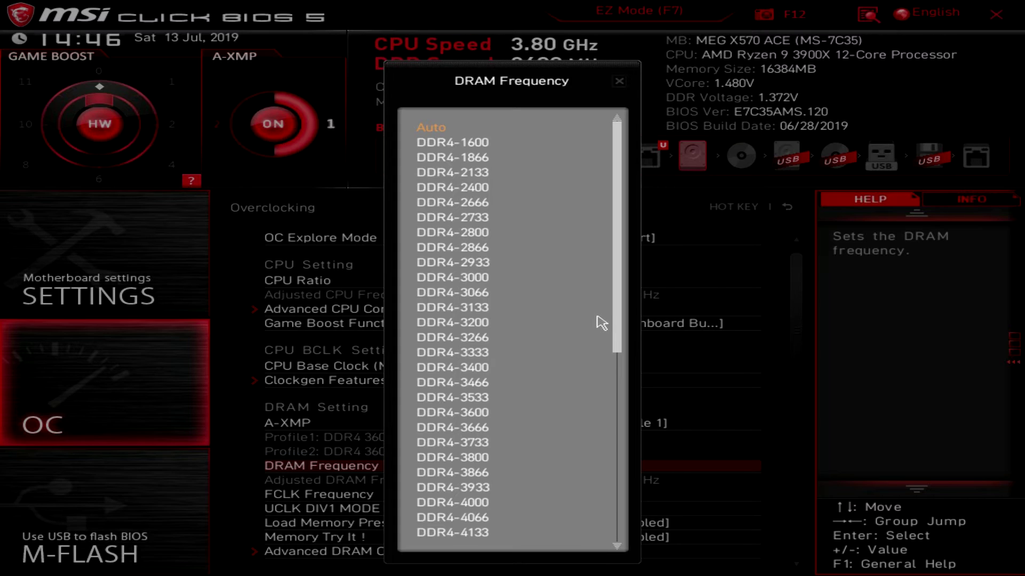
{"action": "key", "text": "Escape"}
{"action": "key", "text": "Up"}
{"action": "key", "text": "Up"}
{"action": "key", "text": "Up"}
{"action": "key", "text": "Up"}
{"action": "key", "text": "Up"}
{"action": "key", "text": "Up"}
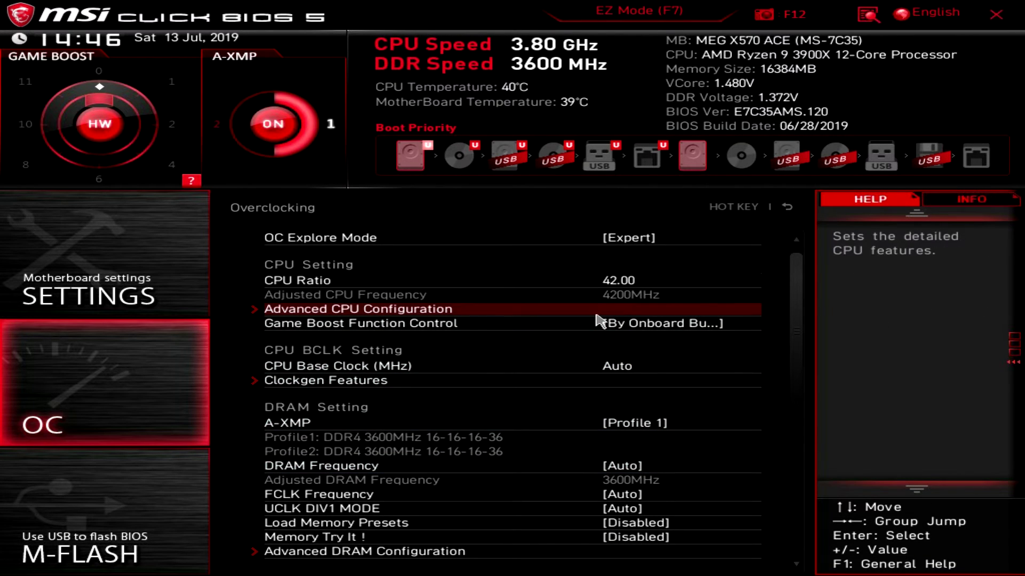
{"action": "key", "text": "Return"}
{"action": "key", "text": "Escape"}
{"action": "key", "text": "Down"}
{"action": "key", "text": "Down"}
{"action": "key", "text": "Down"}
{"action": "key", "text": "Down"}
{"action": "key", "text": "Down"}
{"action": "key", "text": "Down"}
{"action": "key", "text": "Down"}
{"action": "key", "text": "Down"}
{"action": "key", "text": "Down"}
{"action": "key", "text": "Down"}
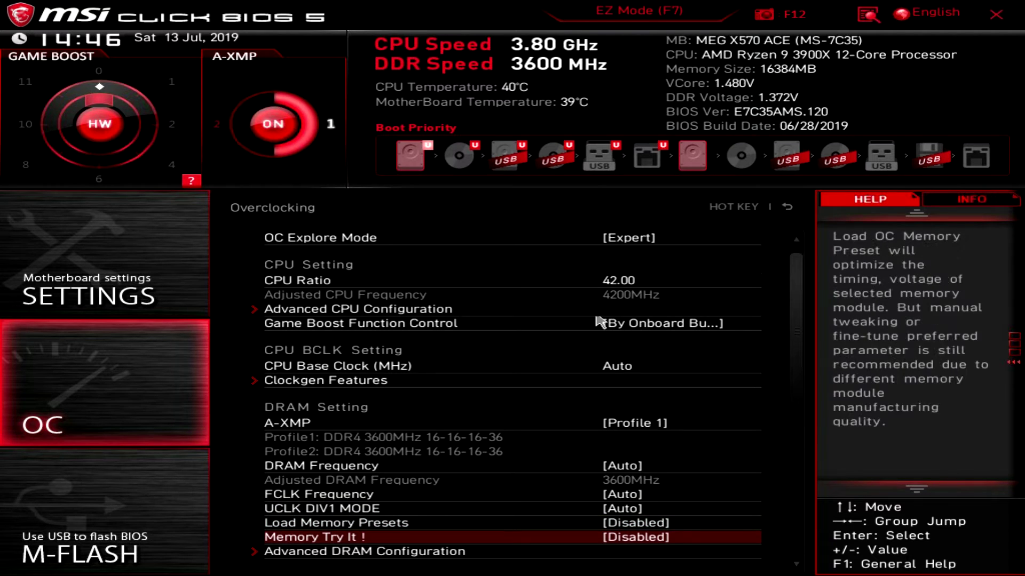
{"action": "key", "text": "Up"}
{"action": "key", "text": "Up"}
{"action": "key", "text": "Down"}
{"action": "key", "text": "Down"}
{"action": "key", "text": "Down"}
{"action": "key", "text": "Return"}
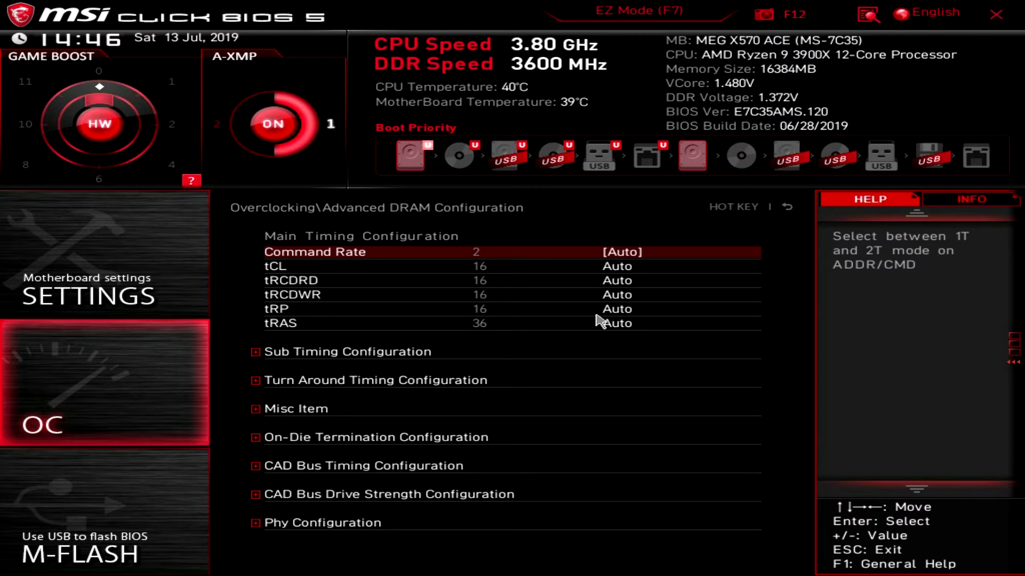
{"action": "key", "text": "Escape"}
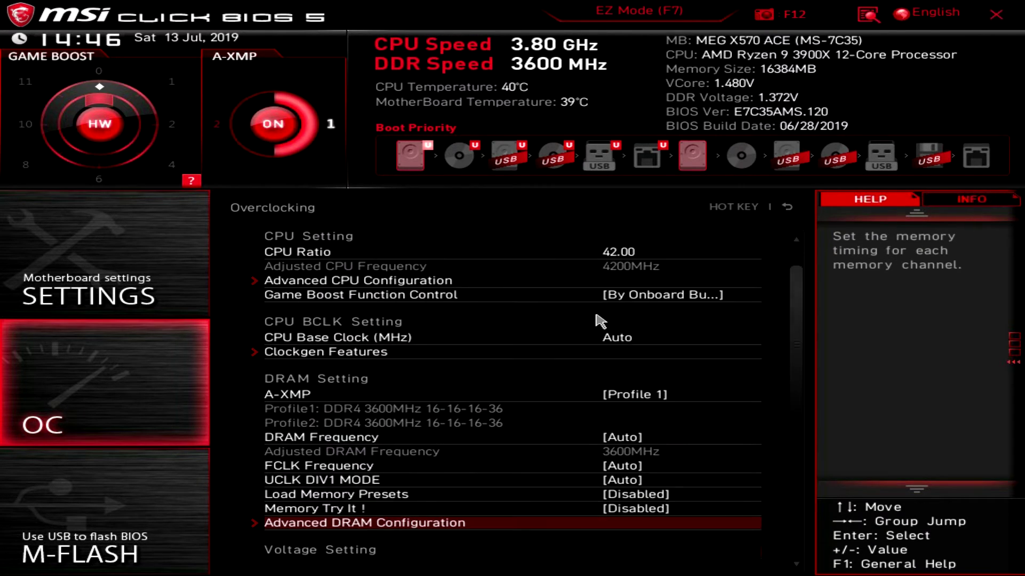
{"action": "key", "text": "Down"}
{"action": "key", "text": "Down"}
{"action": "key", "text": "Down"}
{"action": "key", "text": "Down"}
{"action": "key", "text": "Down"}
{"action": "key", "text": "Down"}
{"action": "key", "text": "Down"}
{"action": "key", "text": "Down"}
{"action": "key", "text": "Down"}
{"action": "key", "text": "Down"}
{"action": "key", "text": "Down"}
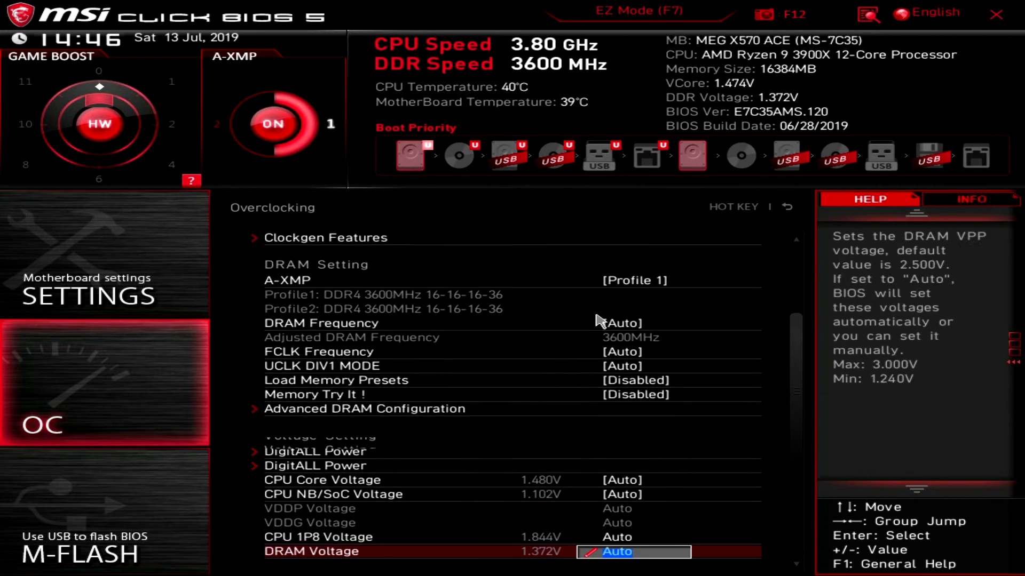
{"action": "key", "text": "Up"}
{"action": "key", "text": "Up"}
{"action": "key", "text": "Up"}
{"action": "key", "text": "Up"}
{"action": "key", "text": "Up"}
{"action": "key", "text": "Up"}
{"action": "key", "text": "Up"}
{"action": "key", "text": "Up"}
{"action": "key", "text": "Up"}
{"action": "key", "text": "Up"}
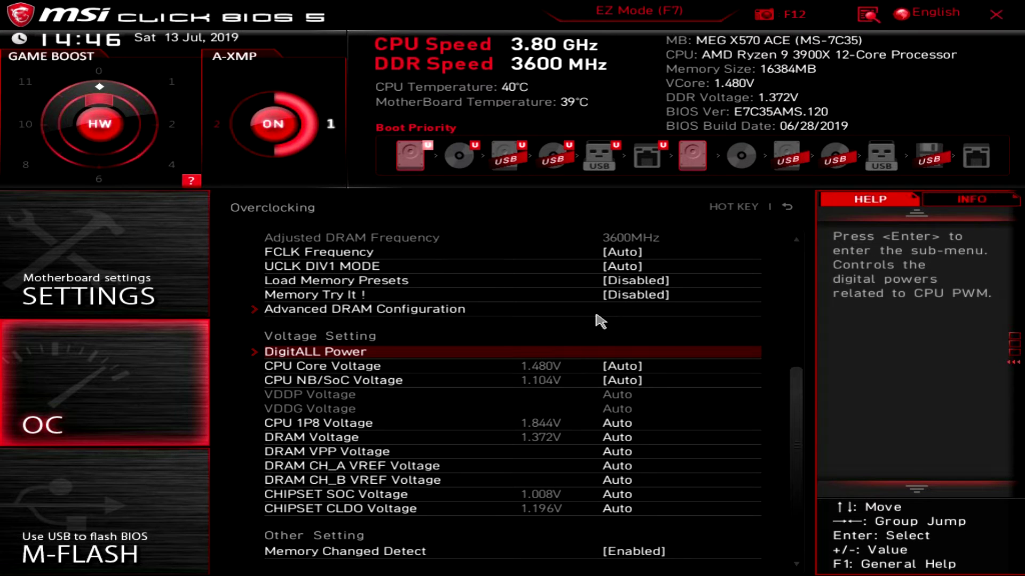
{"action": "key", "text": "Return"}
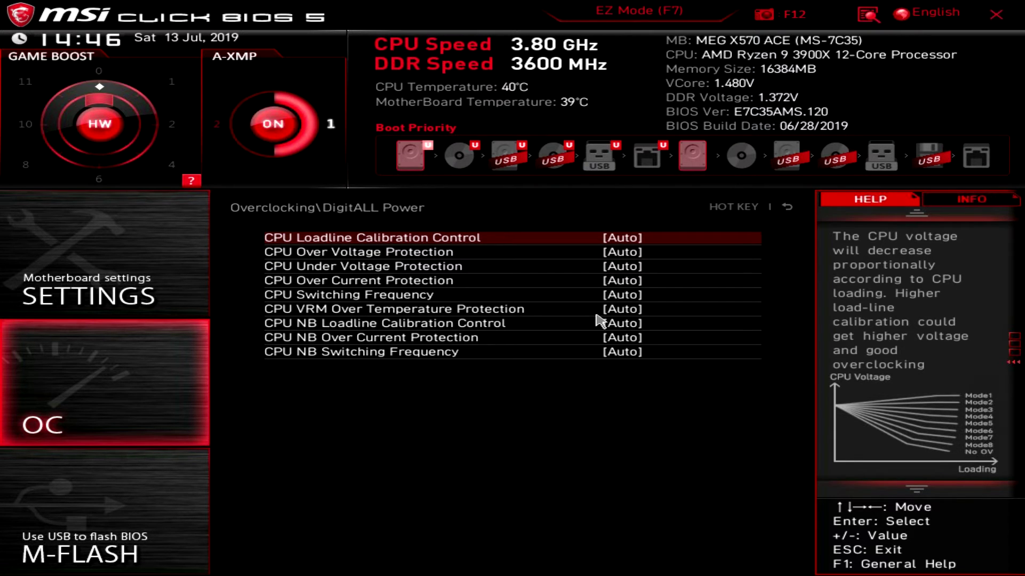
{"action": "key", "text": "Escape"}
{"action": "key", "text": "Down"}
{"action": "key", "text": "Down"}
{"action": "key", "text": "Down"}
{"action": "key", "text": "Down"}
{"action": "key", "text": "Down"}
{"action": "key", "text": "Down"}
{"action": "key", "text": "Down"}
{"action": "key", "text": "Down"}
{"action": "key", "text": "Down"}
{"action": "key", "text": "Down"}
{"action": "key", "text": "Down"}
{"action": "key", "text": "Down"}
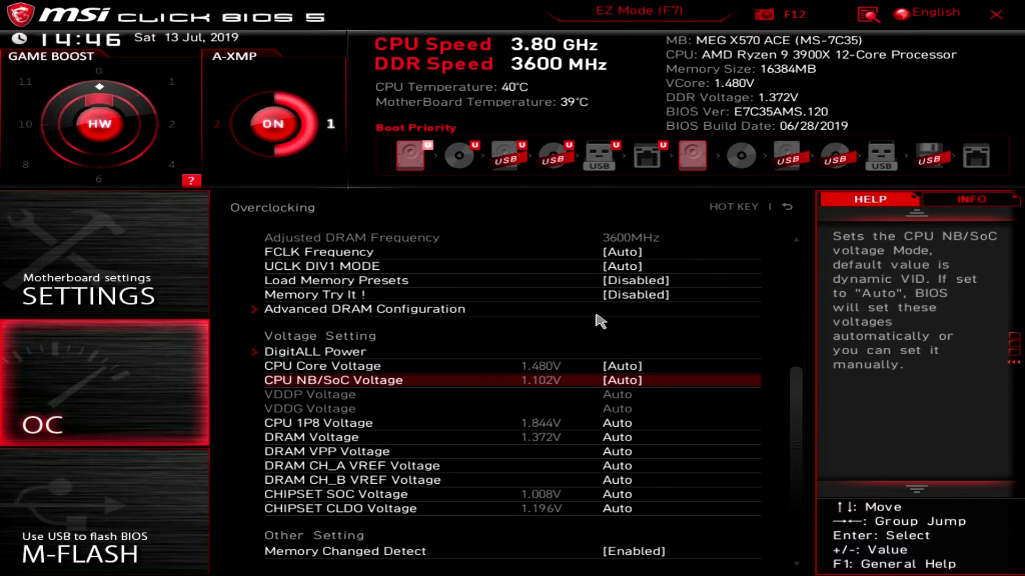
View the CPU Specifications and its CPU Technology Support list, then return to Overclocking.
{"action": "key", "text": "Up"}
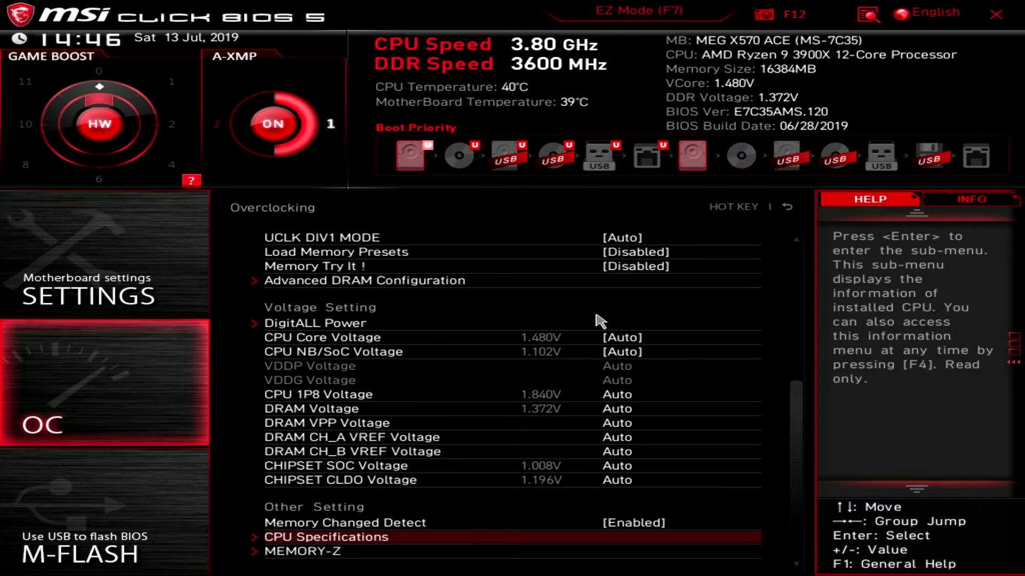
{"action": "key", "text": "Up"}
{"action": "key", "text": "Down"}
{"action": "key", "text": "Return"}
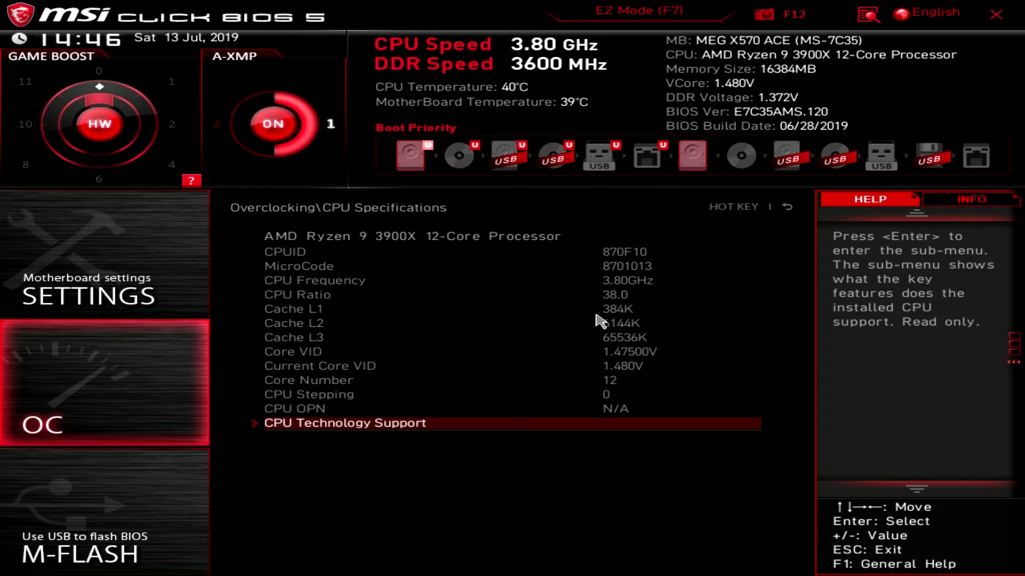
{"action": "key", "text": "Return"}
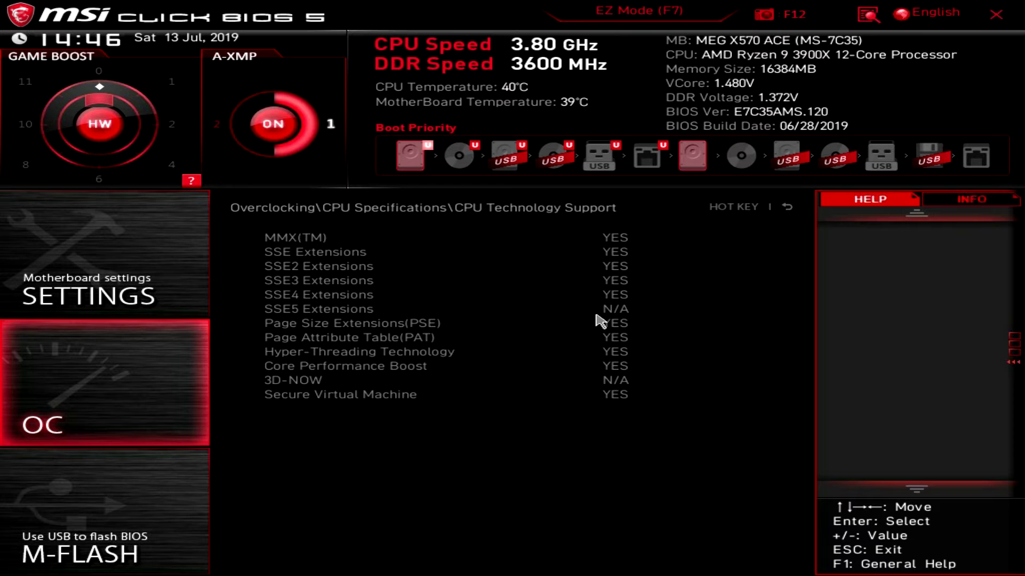
{"action": "key", "text": "Escape"}
{"action": "key", "text": "Escape"}
Inspect the MEMORY-Z DIMMA2 SPD and X.M.P details, then return up the Overclocking list.
{"action": "key", "text": "Down"}
{"action": "key", "text": "Return"}
{"action": "key", "text": "Return"}
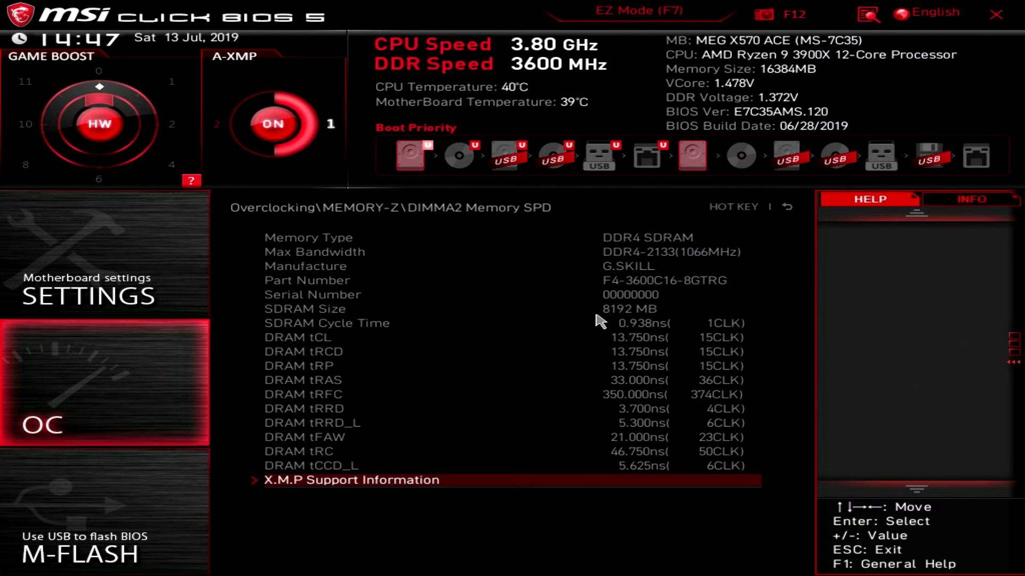
{"action": "key", "text": "Return"}
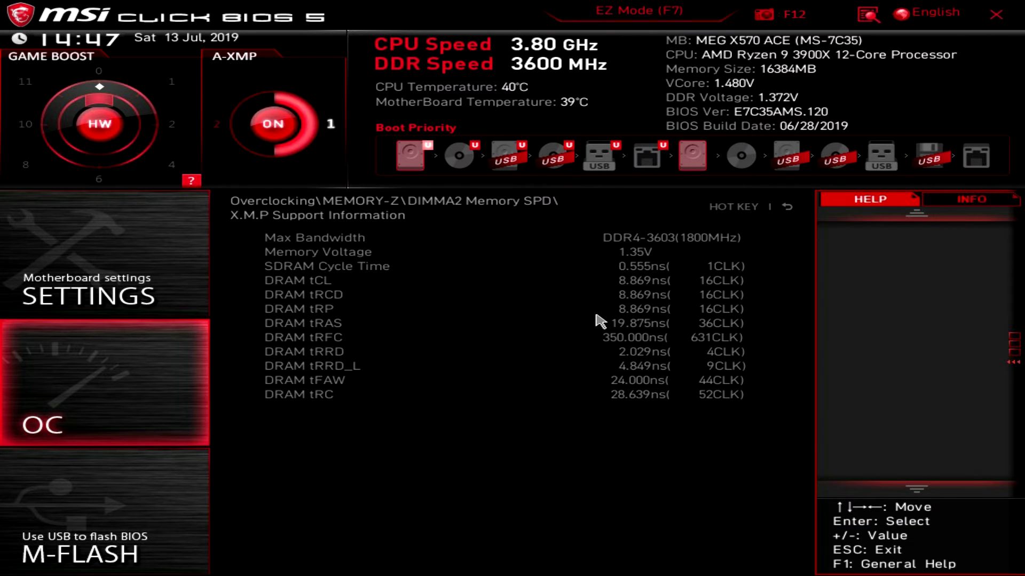
{"action": "key", "text": "Escape"}
{"action": "key", "text": "Escape"}
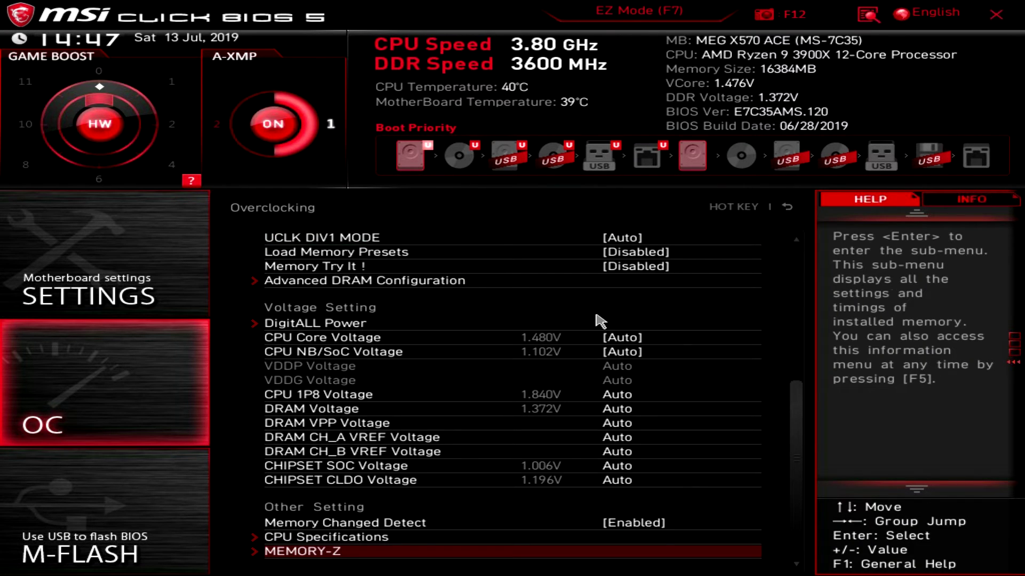
{"action": "key", "text": "Up"}
{"action": "key", "text": "Up"}
{"action": "key", "text": "Up"}
{"action": "key", "text": "Up"}
{"action": "key", "text": "Up"}
{"action": "key", "text": "Up"}
{"action": "key", "text": "Up"}
{"action": "key", "text": "Up"}
{"action": "key", "text": "Up"}
{"action": "key", "text": "Up"}
{"action": "key", "text": "Up"}
{"action": "key", "text": "Up"}
{"action": "key", "text": "Up"}
{"action": "key", "text": "Up"}
{"action": "key", "text": "Up"}
{"action": "key", "text": "Up"}
{"action": "key", "text": "Up"}
{"action": "key", "text": "Up"}
{"action": "key", "text": "Up"}
{"action": "key", "text": "Up"}
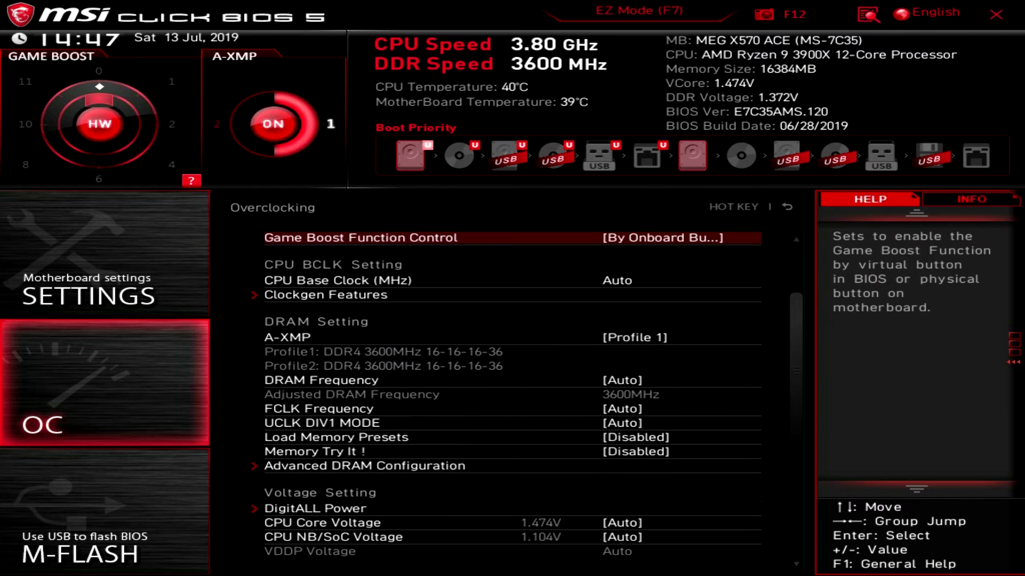
With CPU Ratio at 42.00, switch CPU Core Voltage to Override Mode.
{"action": "key", "text": "Up"}
{"action": "key", "text": "Up"}
{"action": "key", "text": "Up"}
{"action": "key", "text": "Up"}
{"action": "key", "text": "Down"}
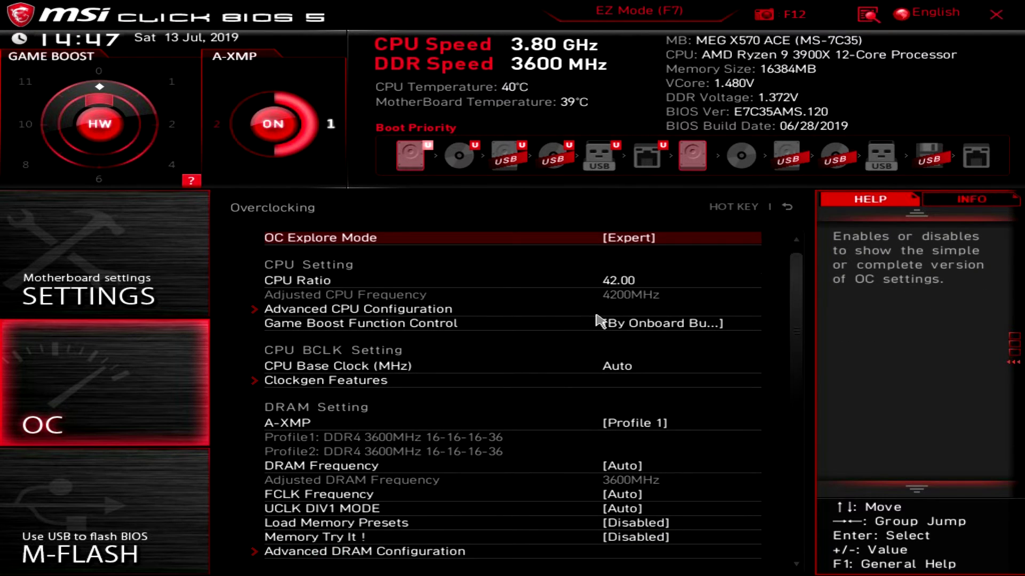
{"action": "key", "text": "Down"}
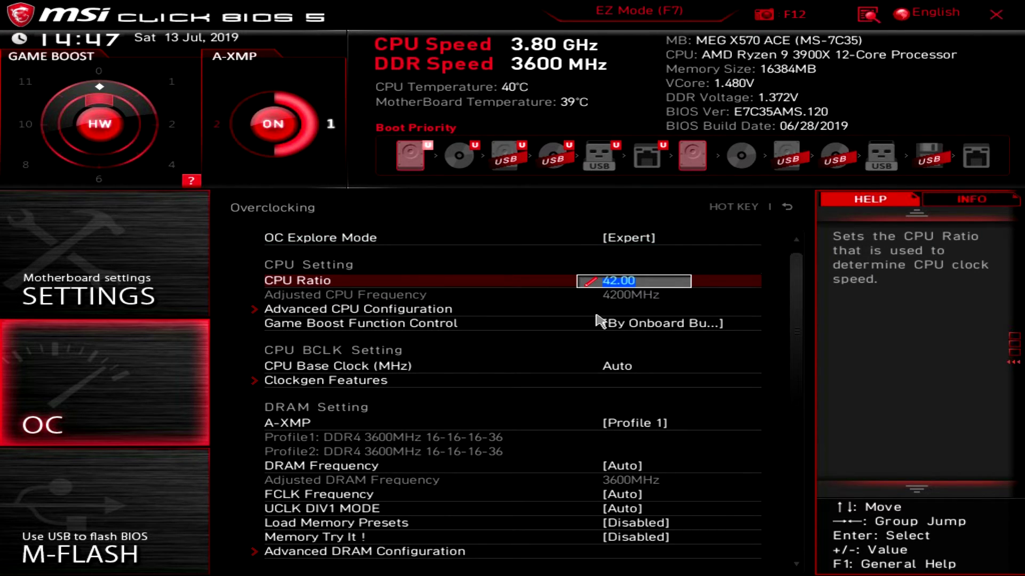
{"action": "key", "text": "Down"}
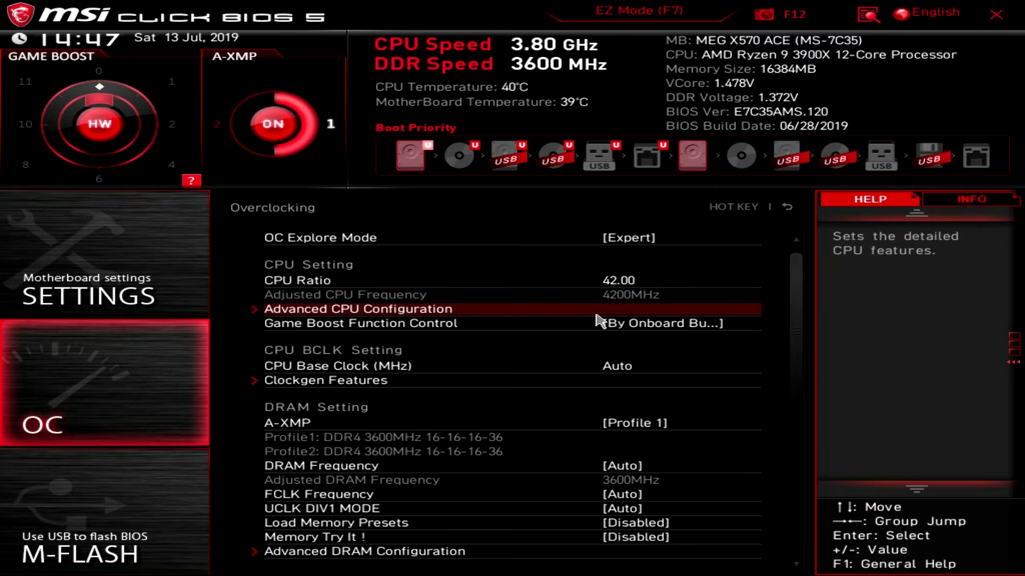
{"action": "key", "text": "Down"}
{"action": "key", "text": "Down"}
{"action": "key", "text": "Down"}
{"action": "key", "text": "Down"}
{"action": "key", "text": "Down"}
{"action": "key", "text": "Down"}
{"action": "key", "text": "Down"}
{"action": "key", "text": "Down"}
{"action": "key", "text": "Down"}
{"action": "key", "text": "Down"}
{"action": "key", "text": "Down"}
{"action": "key", "text": "Down"}
{"action": "key", "text": "Down"}
{"action": "key", "text": "Down"}
{"action": "key", "text": "Up"}
{"action": "key", "text": "Up"}
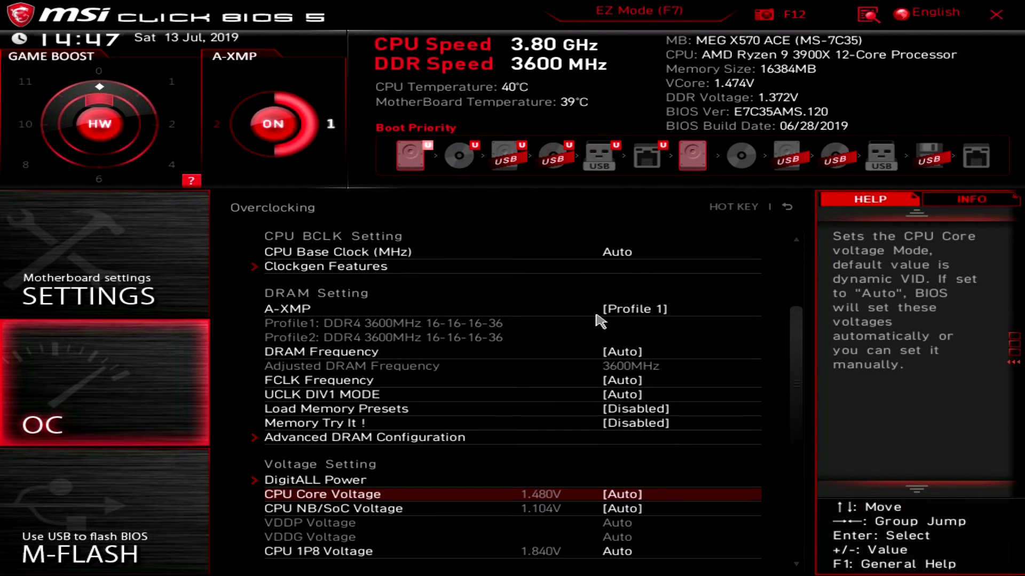
{"action": "key", "text": "Return"}
{"action": "key", "text": "Down"}
{"action": "key", "text": "Return"}
Enter 1.4000 V as the Override CPU Core Voltage and review the nearby voltage rows.
{"action": "key", "text": "Down"}
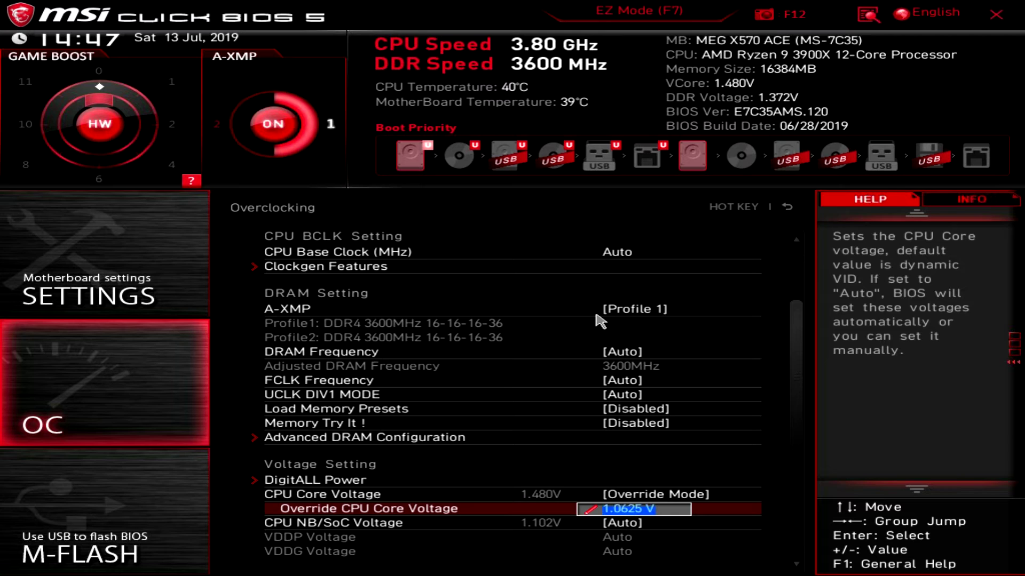
{"action": "type", "text": "1.4000"}
{"action": "key", "text": "Return"}
{"action": "key", "text": "Down"}
{"action": "key", "text": "Down"}
{"action": "key", "text": "Up"}
{"action": "key", "text": "Up"}
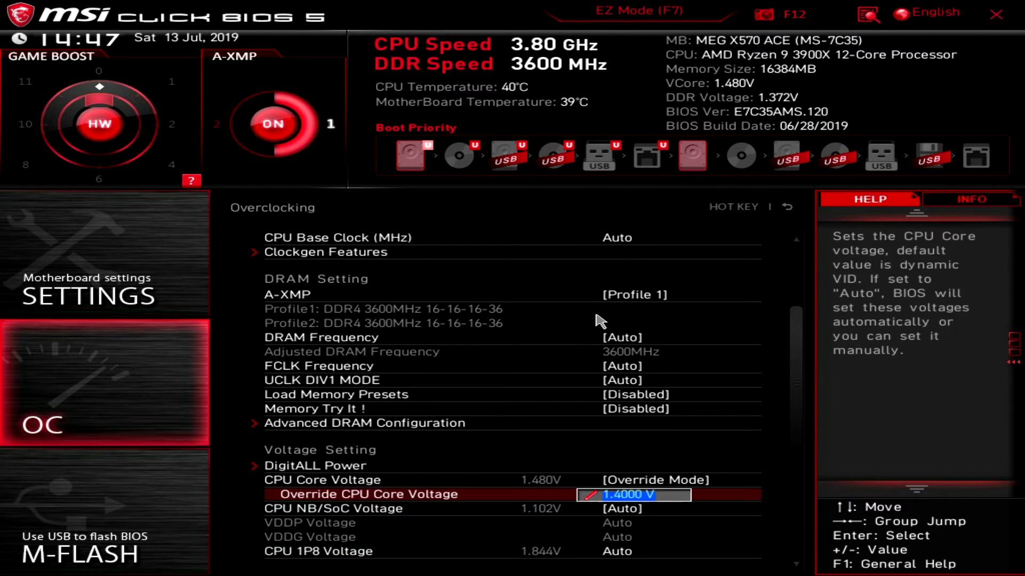
{"action": "key", "text": "Up"}
{"action": "key", "text": "Down"}
{"action": "key", "text": "Down"}
{"action": "key", "text": "Up"}
{"action": "key", "text": "Up"}
{"action": "key", "text": "Down"}
{"action": "key", "text": "Down"}
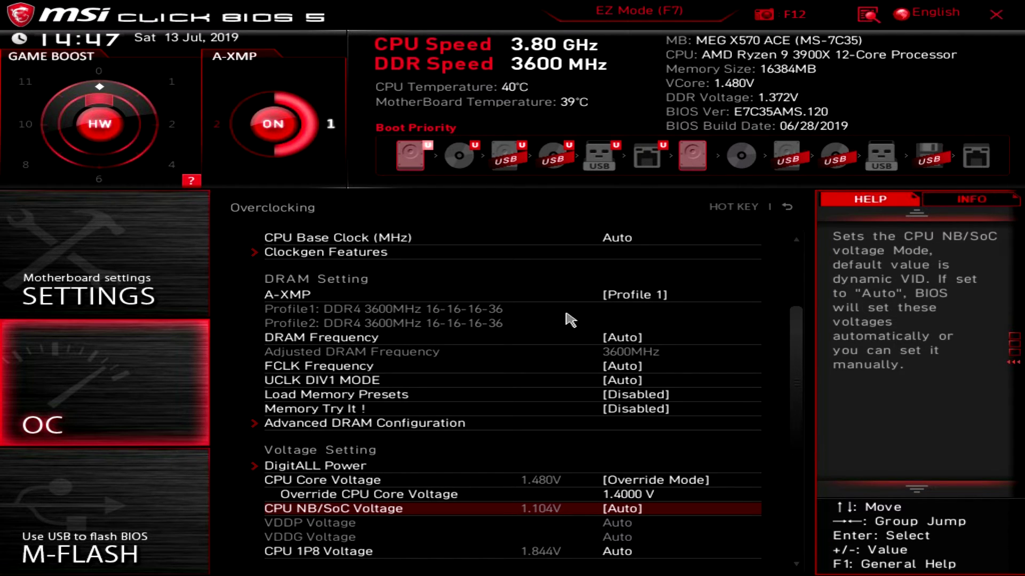
Decline rebooting into M-FLASH mode and show the live voltage readouts in the side panel.
{"action": "left_click", "coordinate": [118, 481]}
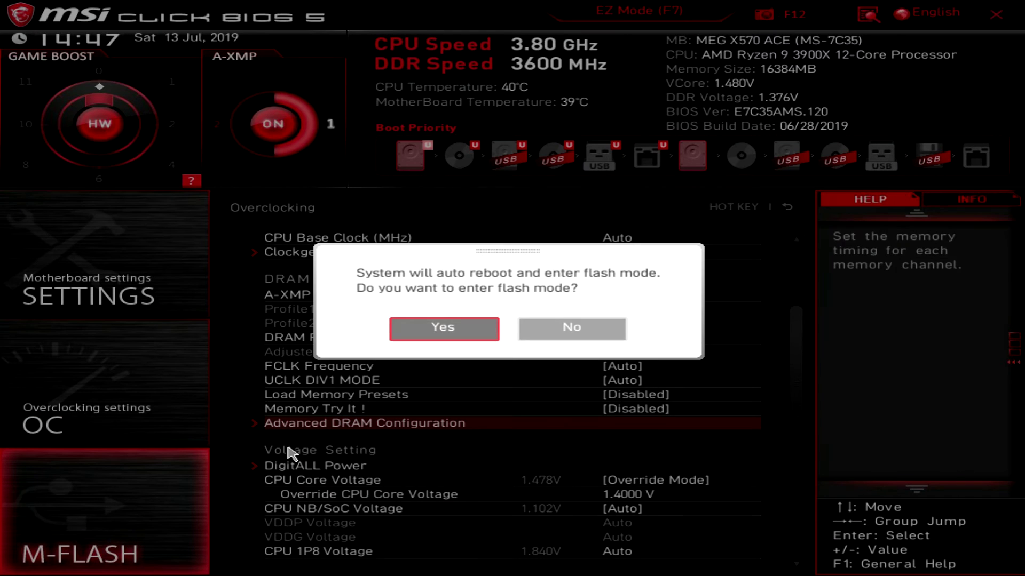
{"action": "left_click", "coordinate": [552, 330]}
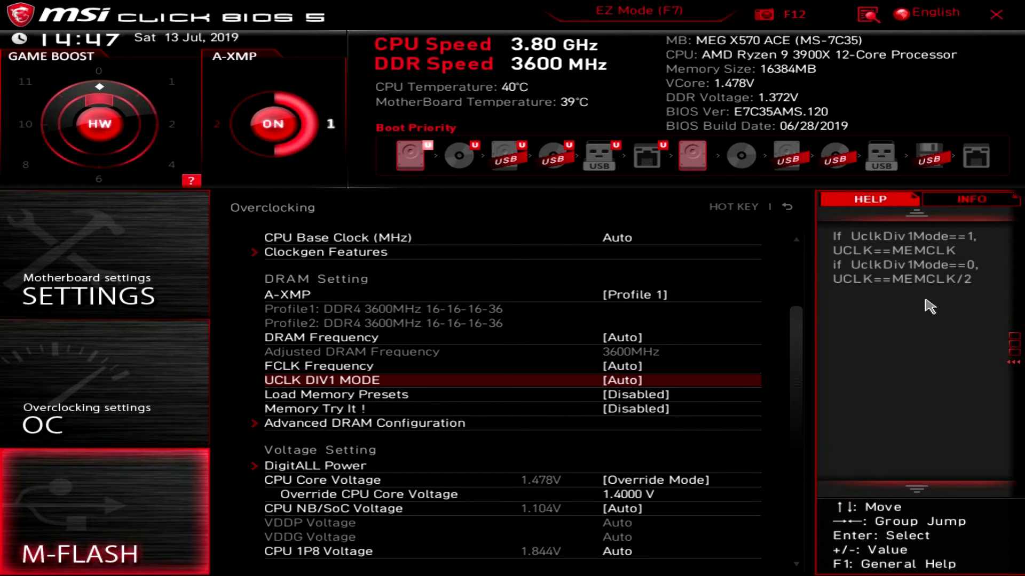
{"action": "left_click", "coordinate": [944, 206]}
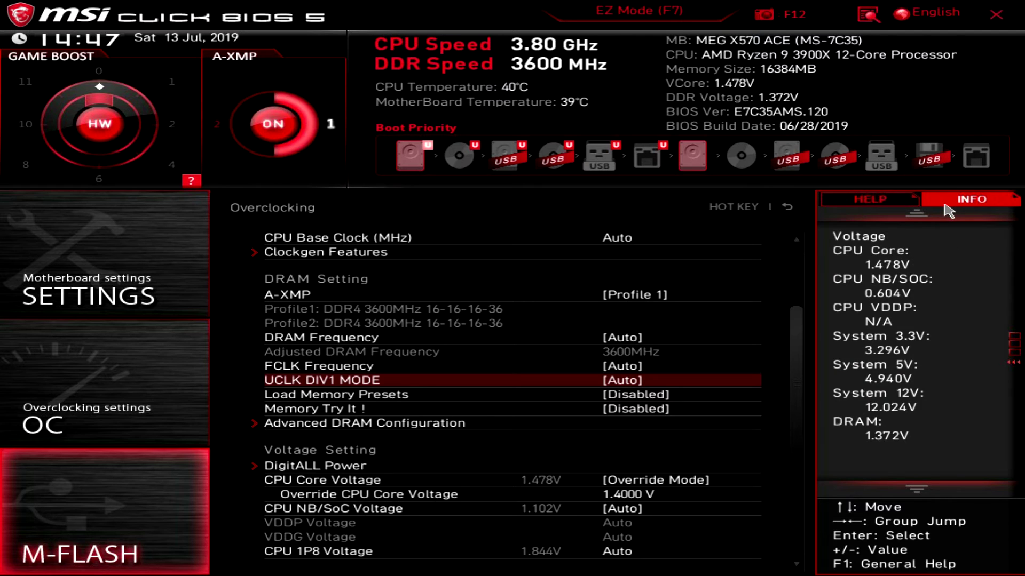
Return to the home screen and briefly view the saved OC Profiles list.
{"action": "key", "text": "Escape"}
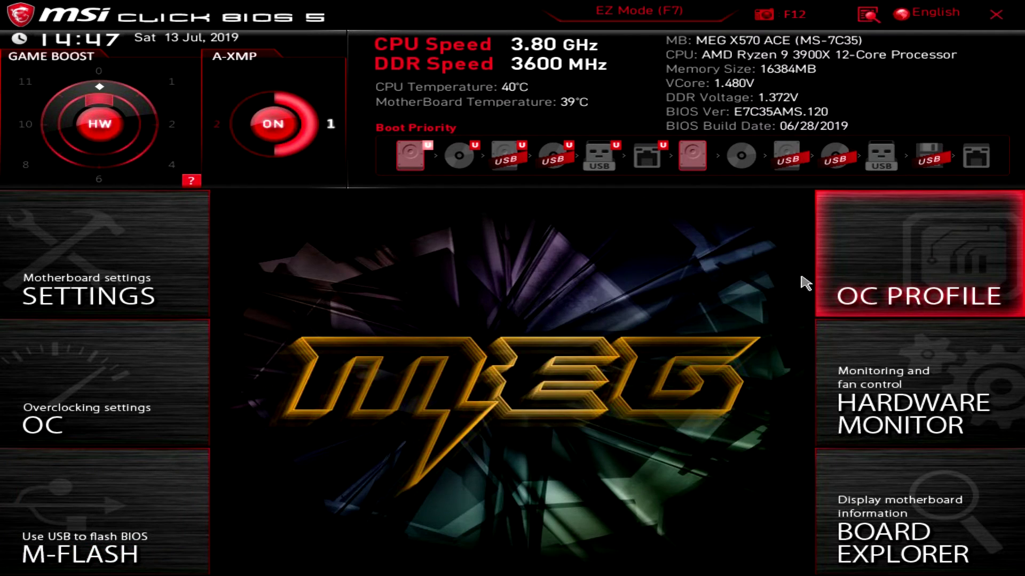
{"action": "left_click", "coordinate": [835, 291]}
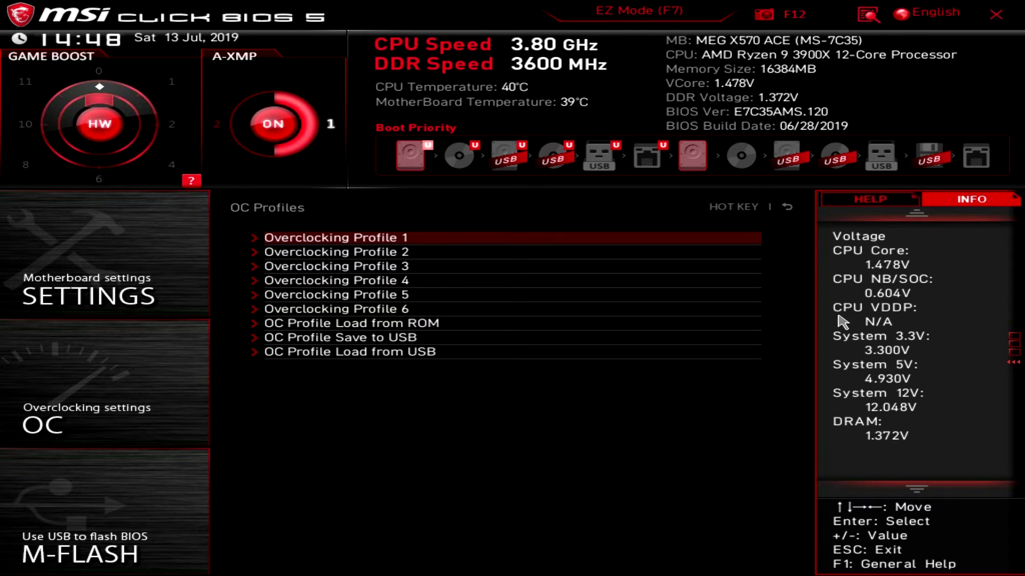
{"action": "key", "text": "Escape"}
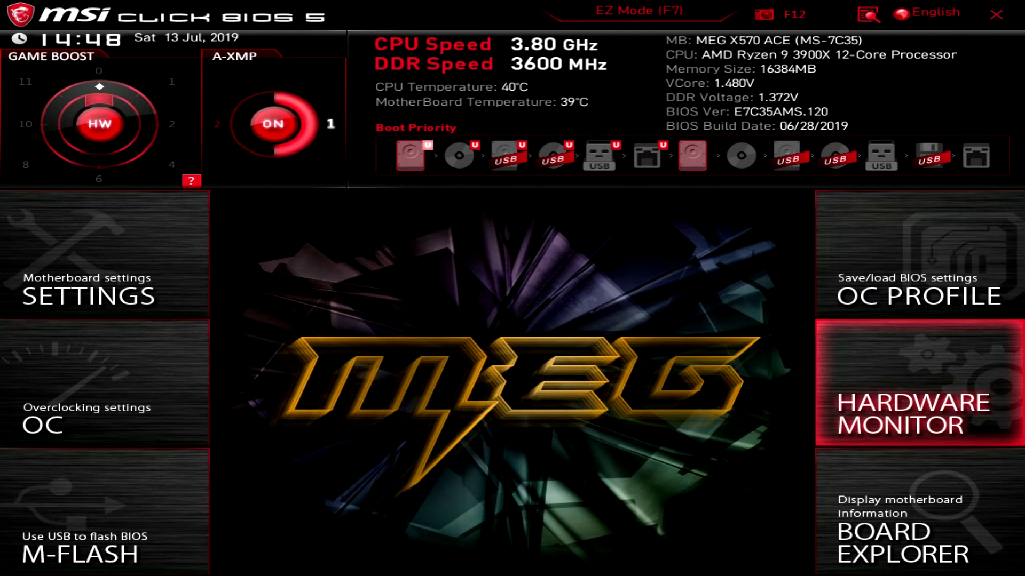
{"action": "left_click", "coordinate": [863, 358]}
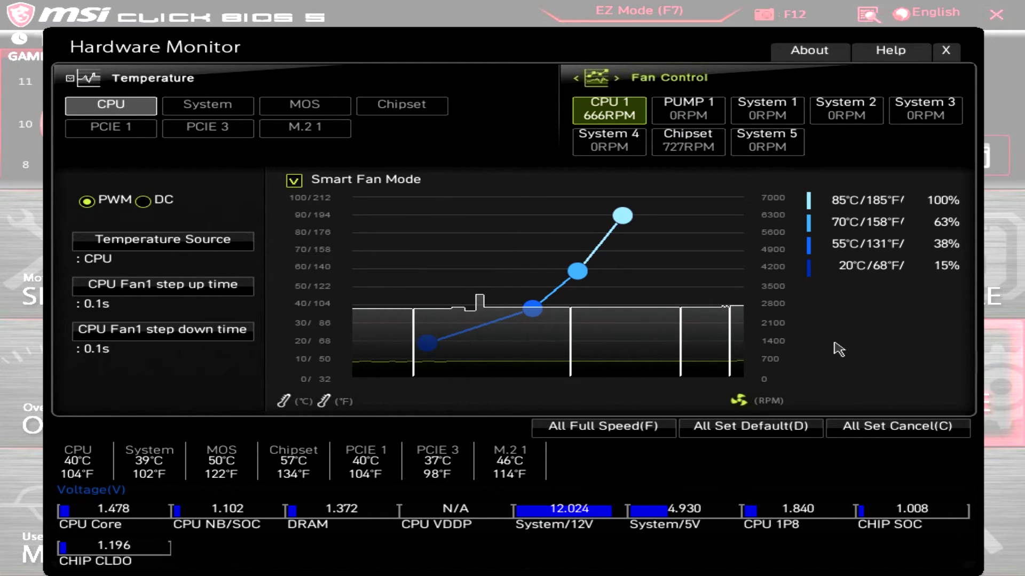
{"action": "left_click", "coordinate": [946, 52]}
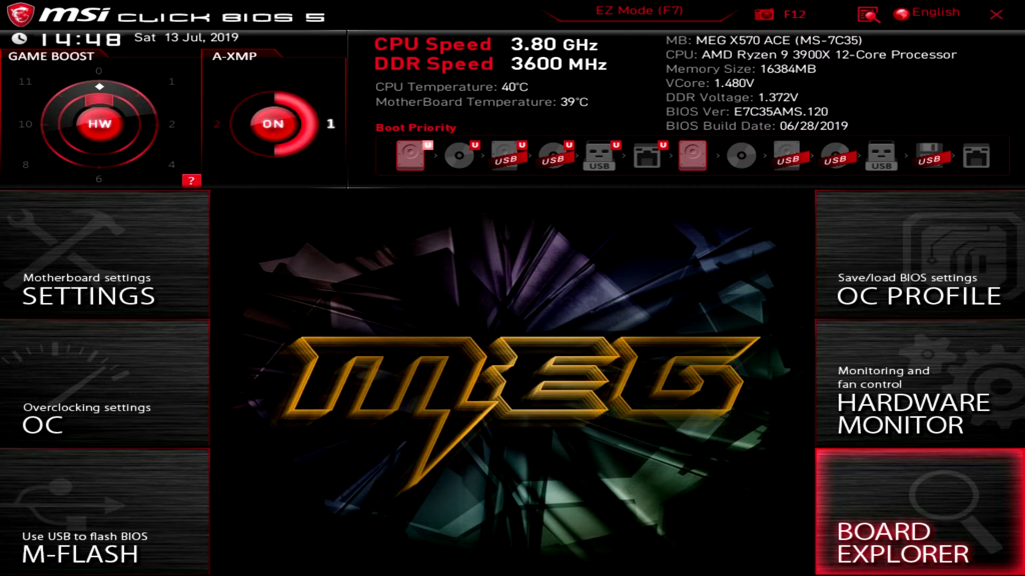
{"action": "left_click", "coordinate": [824, 464]}
{"action": "mouse_move", "coordinate": [611, 289]}
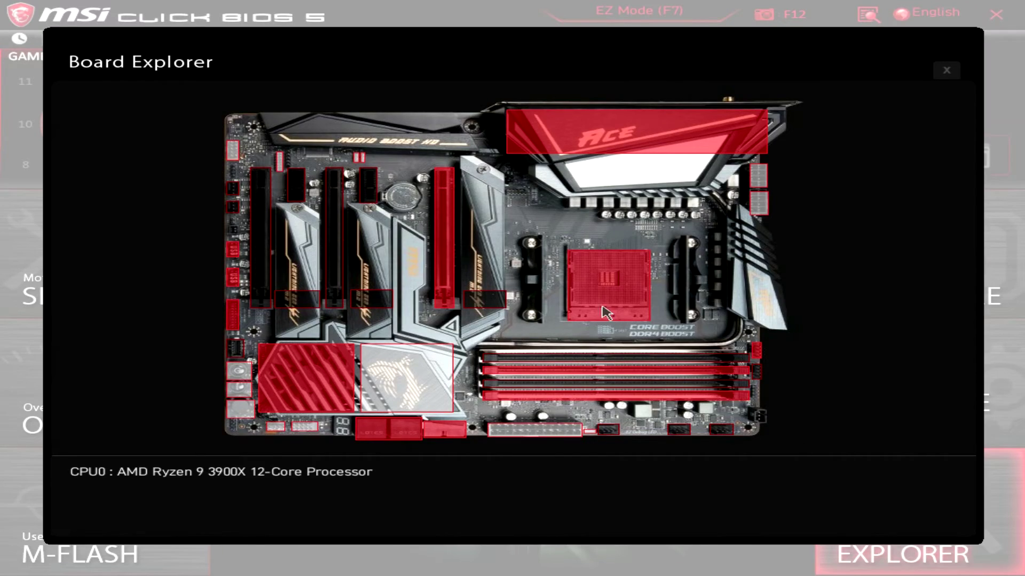
{"action": "left_click", "coordinate": [601, 159]}
{"action": "mouse_move", "coordinate": [611, 280]}
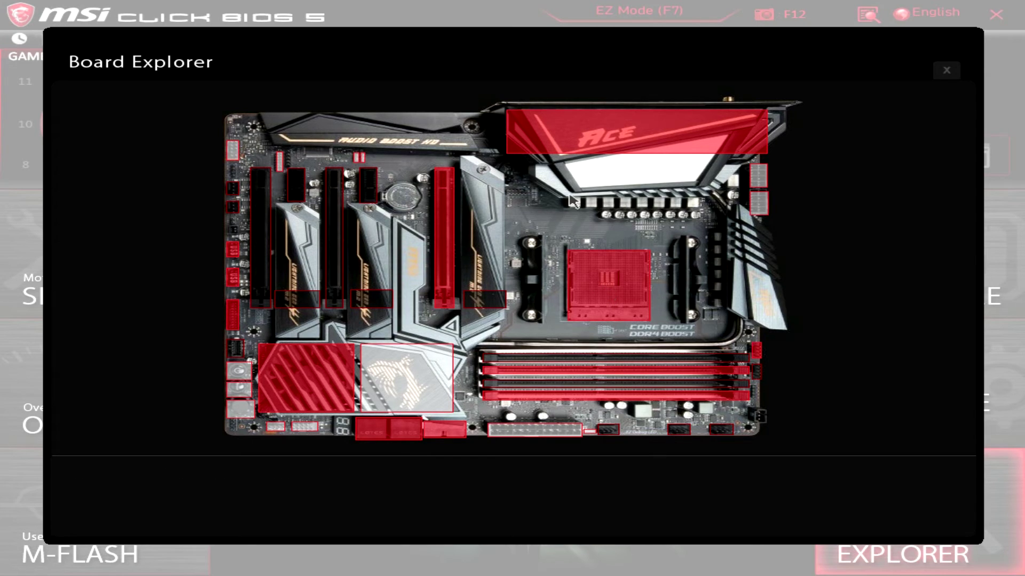
{"action": "left_click", "coordinate": [575, 146]}
{"action": "mouse_move", "coordinate": [372, 192]}
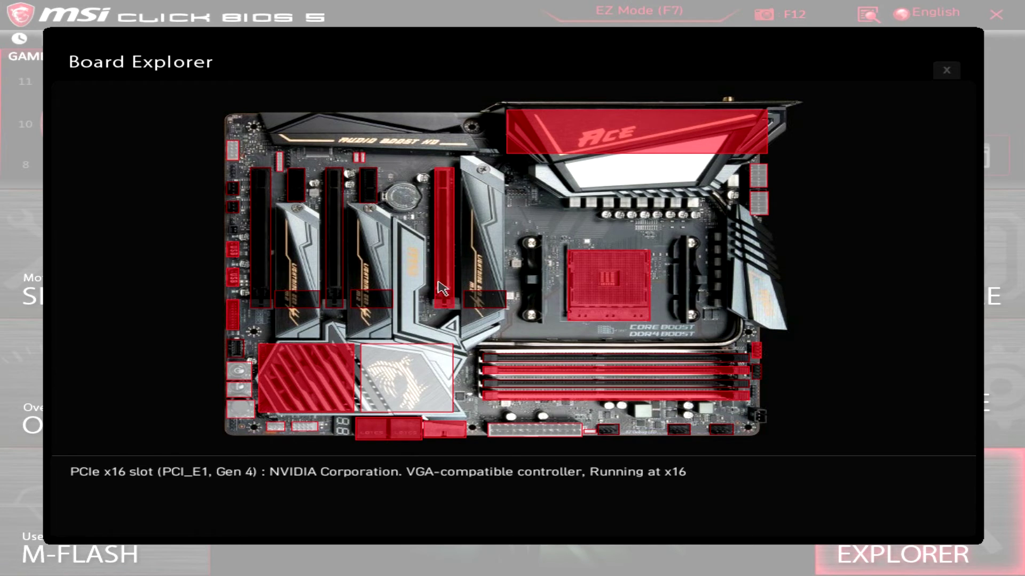
{"action": "key", "text": "Escape"}
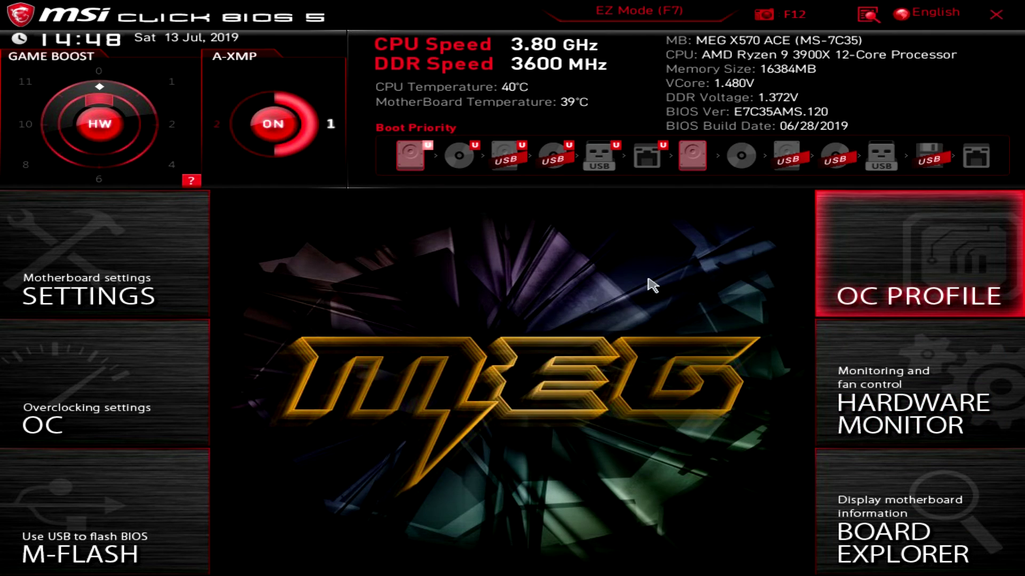
Switch to EZ Mode with F7, then answer No to the quit-without-saving prompt.
{"action": "key", "text": "F7"}
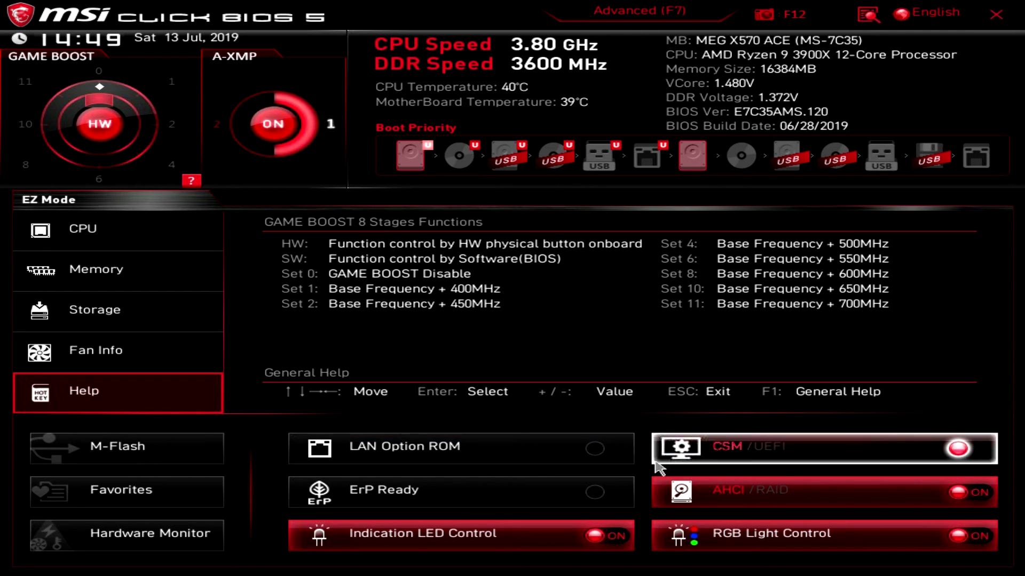
{"action": "key", "text": "Tab"}
{"action": "key", "text": "Escape"}
{"action": "left_click", "coordinate": [577, 313]}
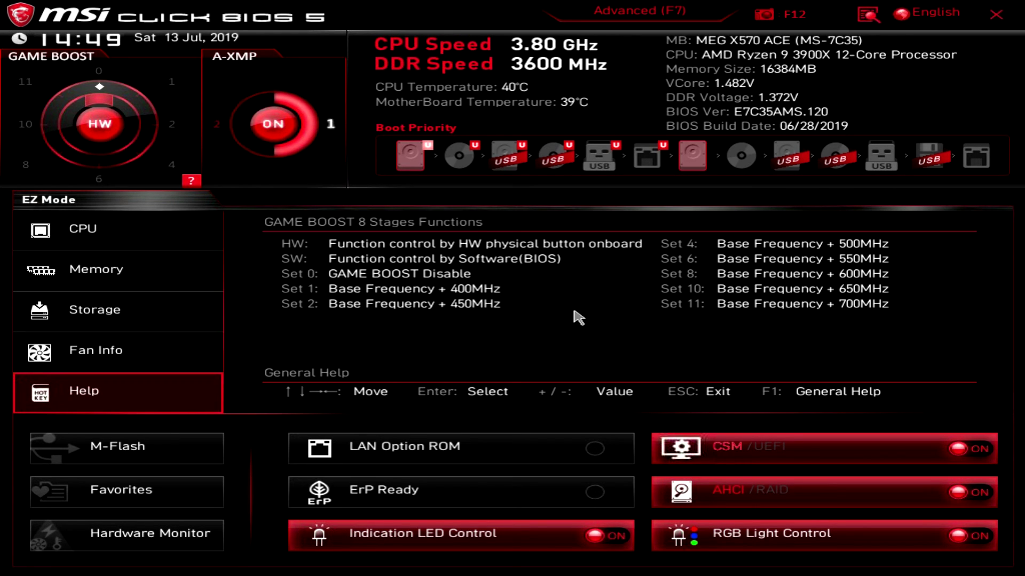
{"action": "key", "text": "F10"}
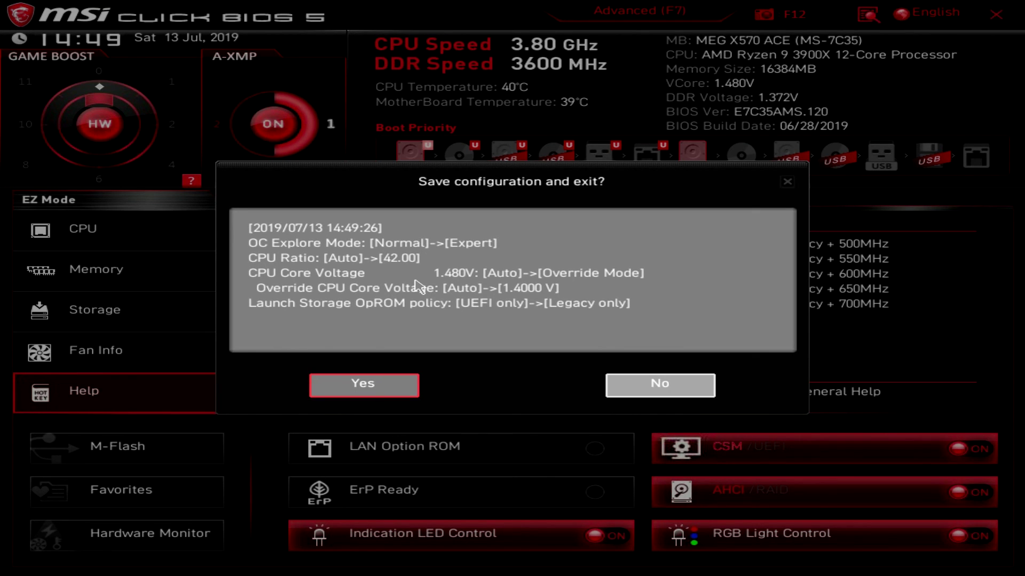
{"action": "left_click", "coordinate": [632, 387]}
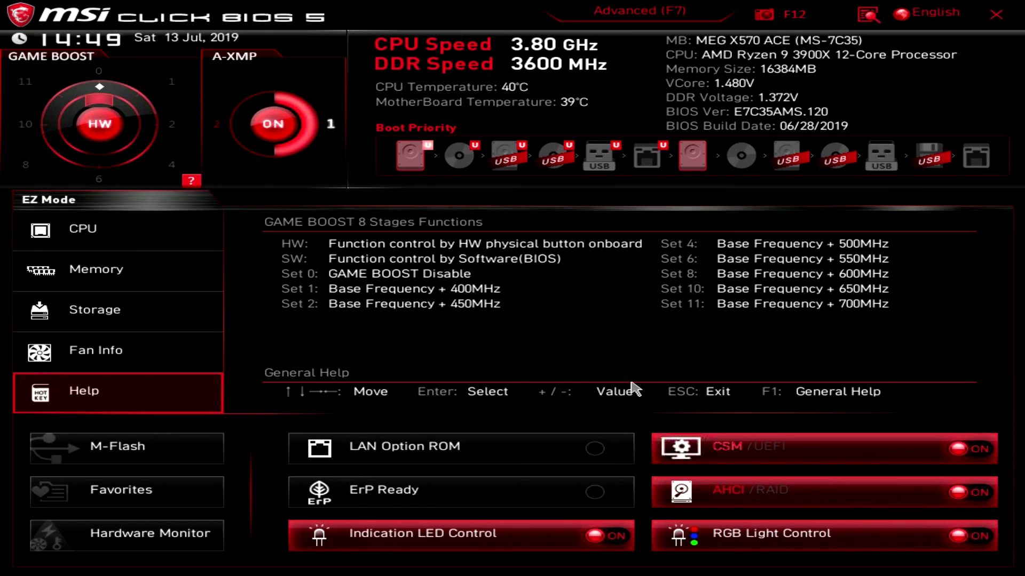